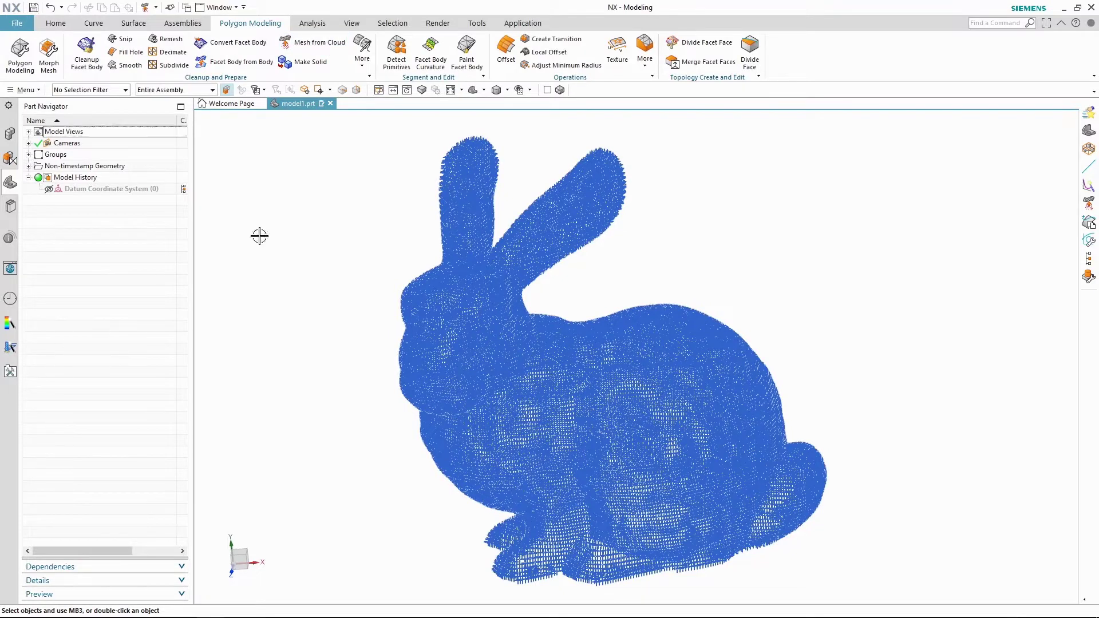
Start Mesh from Cloud using all 30571 existing bunny points as the source
{"action": "left_click", "coordinate": [342, 48]}
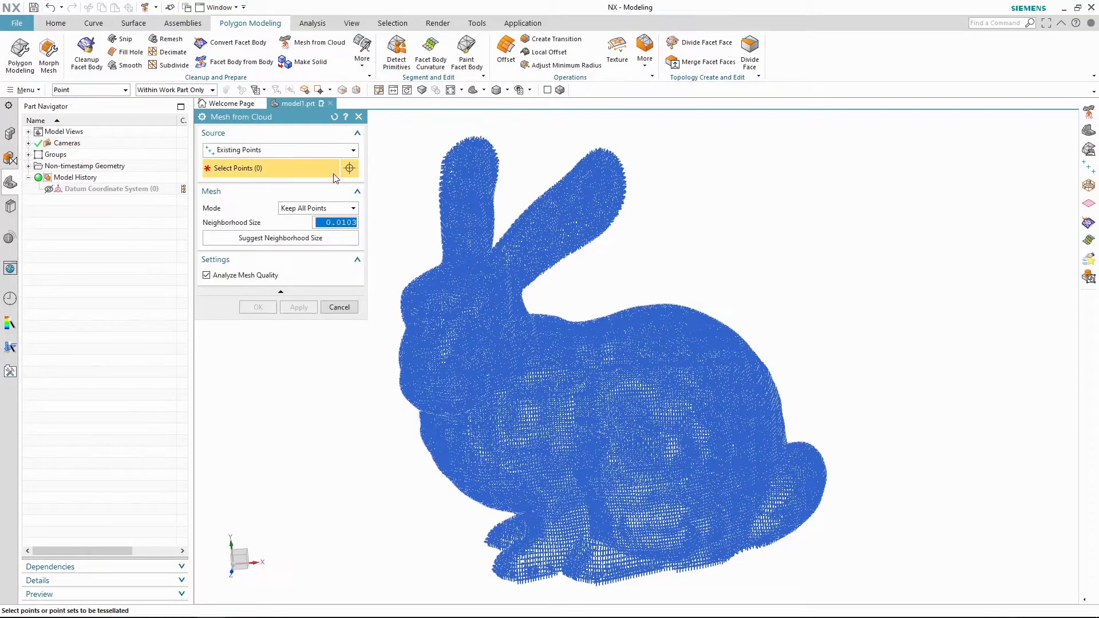
{"action": "left_click", "coordinate": [312, 151]}
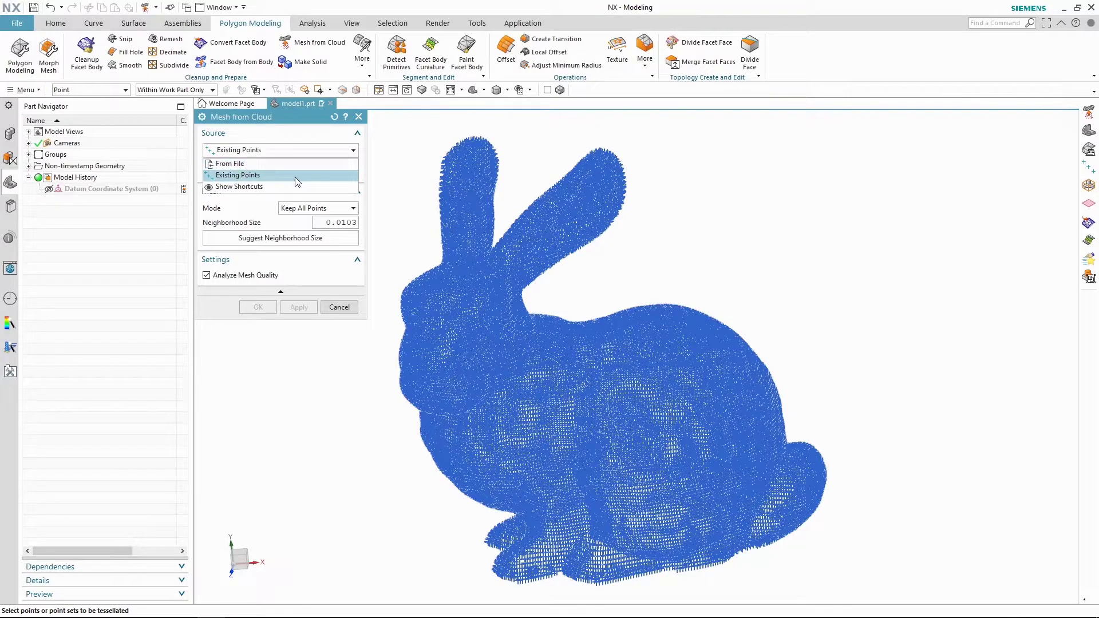
{"action": "left_click", "coordinate": [297, 175]}
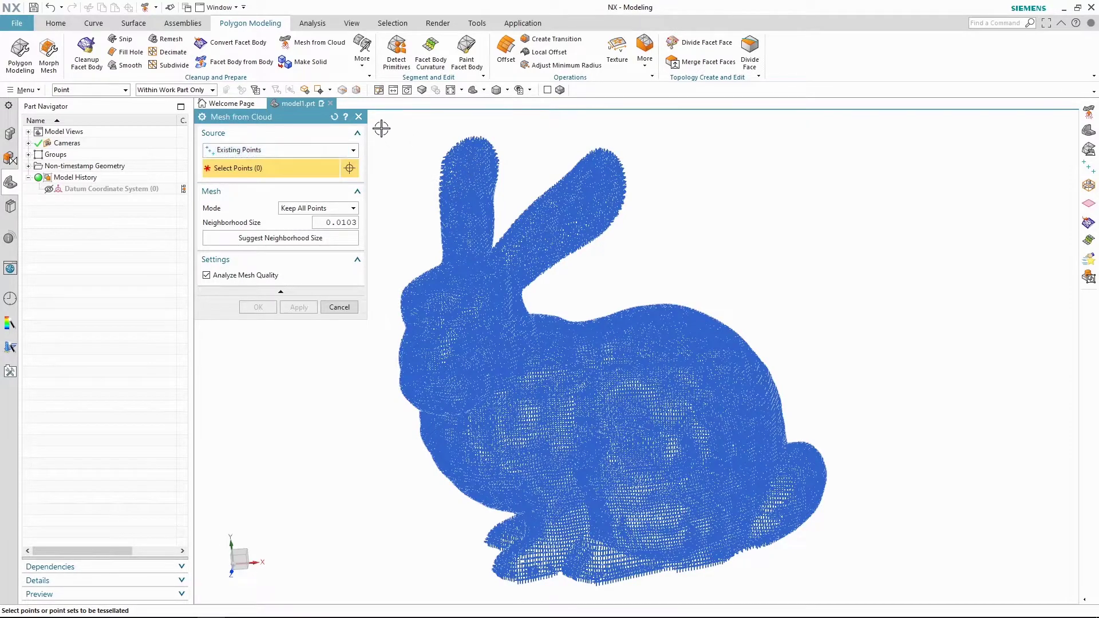
{"action": "left_click_drag", "start_coordinate": [381, 128], "coordinate": [922, 594]}
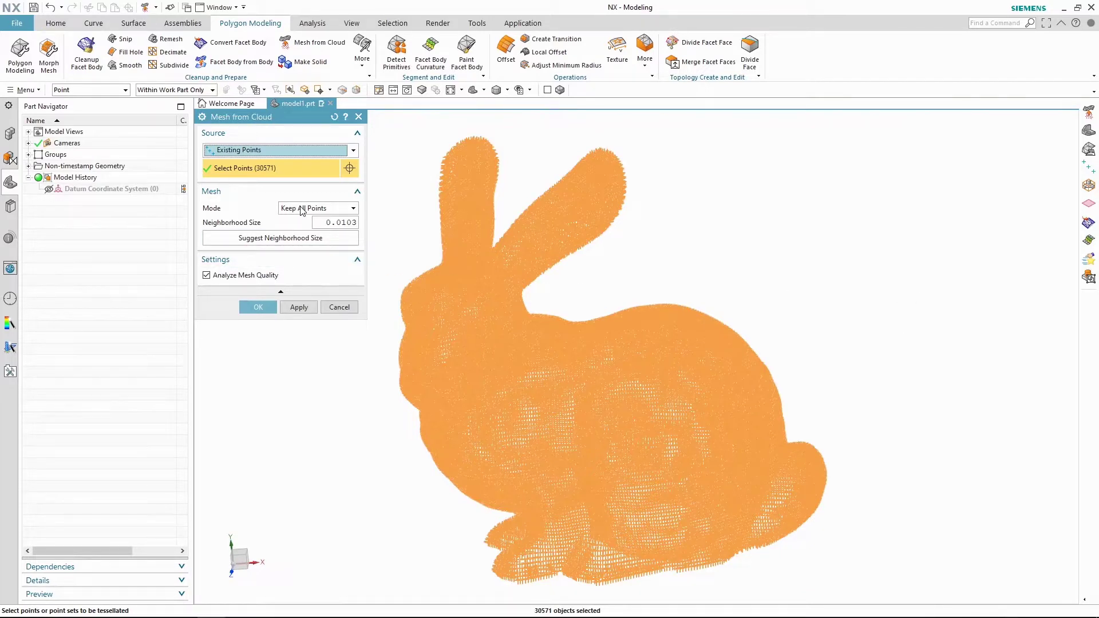
Keep the Keep All Points mode and apply the suggested neighborhood size 0.0103
{"action": "left_click", "coordinate": [302, 210]}
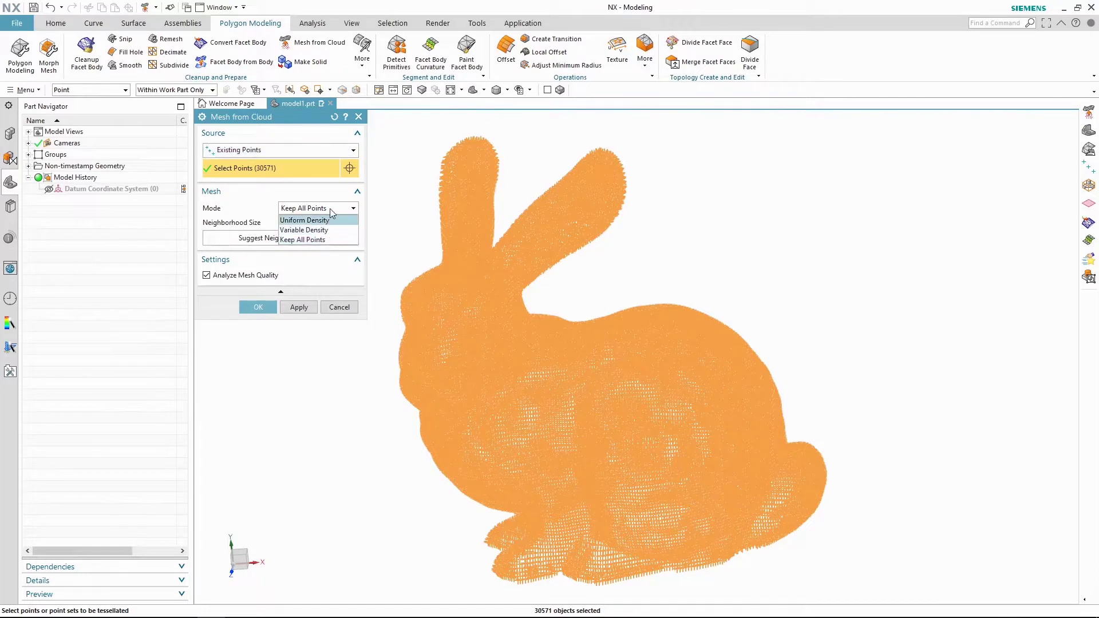
{"action": "left_click", "coordinate": [332, 211]}
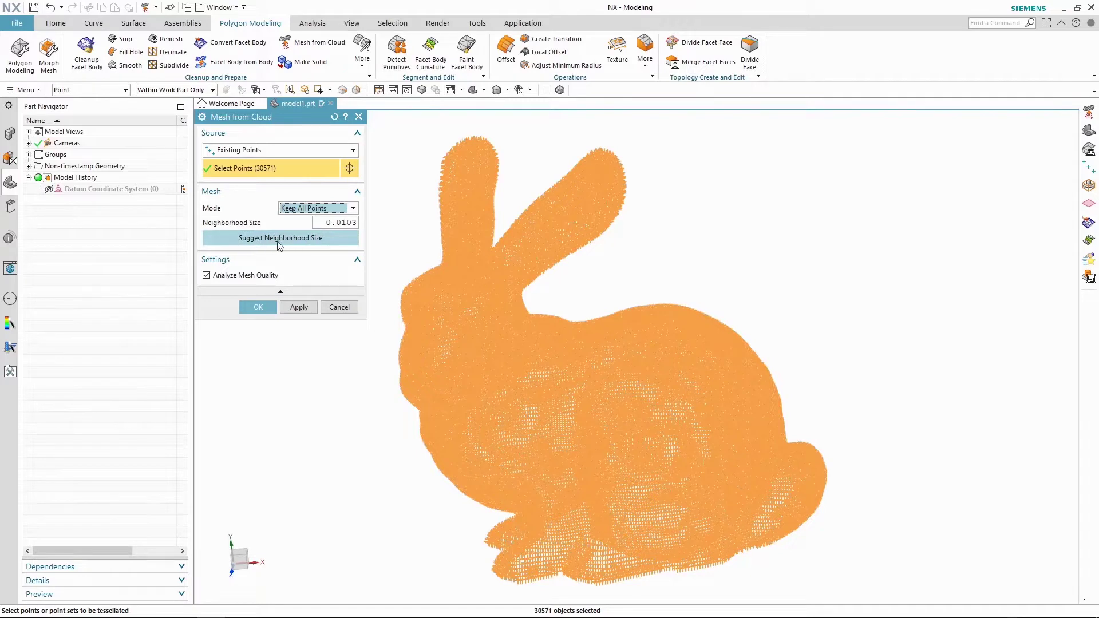
{"action": "left_click", "coordinate": [331, 244]}
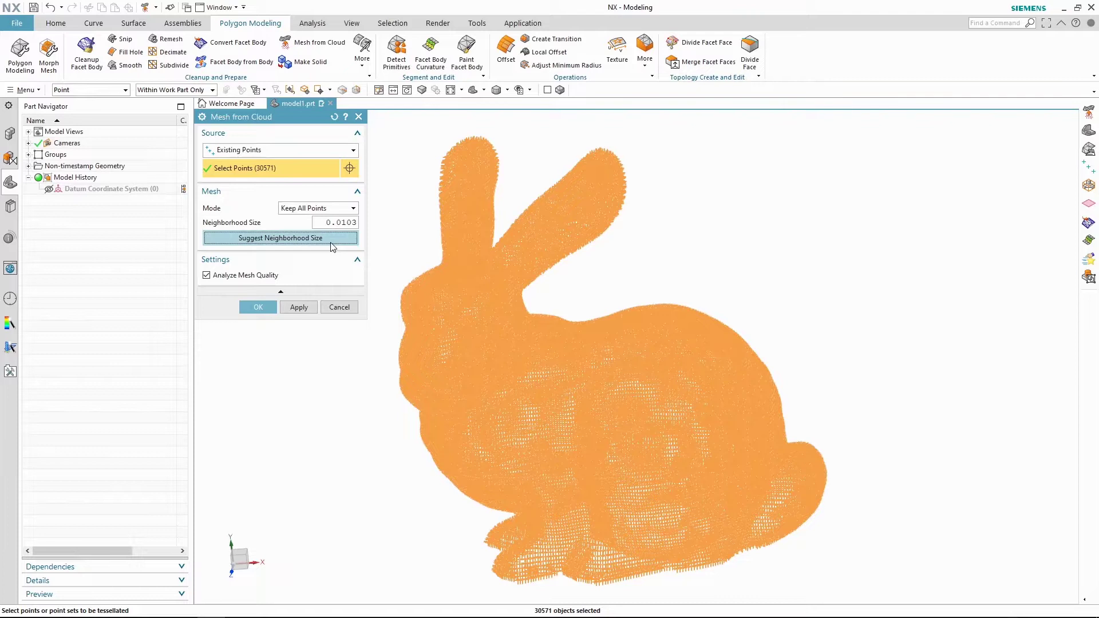
Build the mesh with quality analysis on, giving 60919 facets at medium quality 60
{"action": "left_click", "coordinate": [238, 277]}
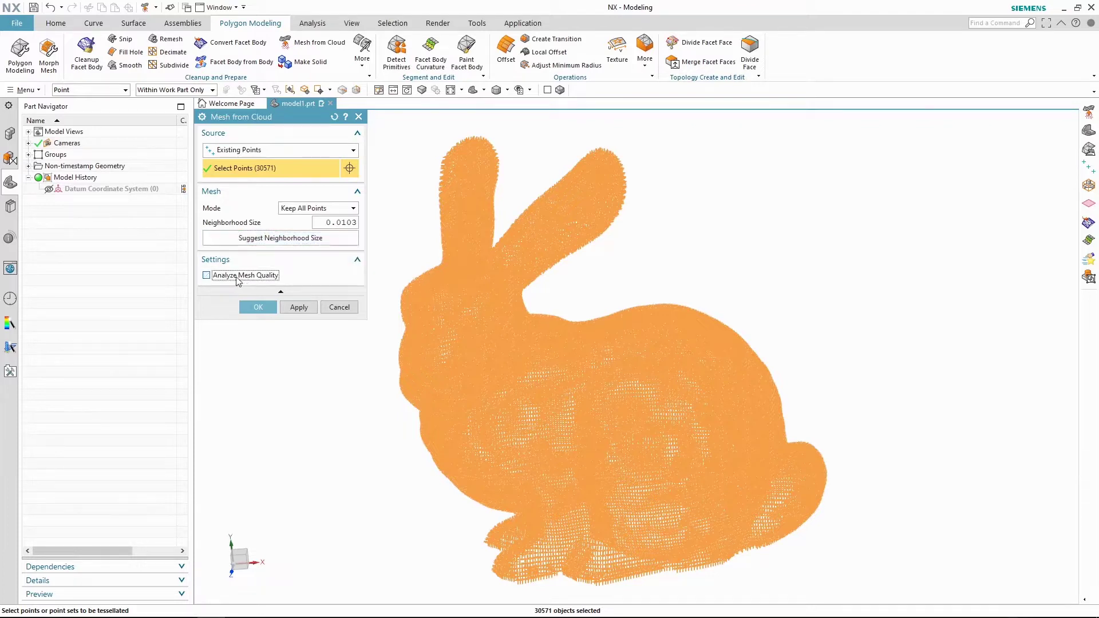
{"action": "left_click", "coordinate": [237, 279]}
{"action": "left_click", "coordinate": [257, 307]}
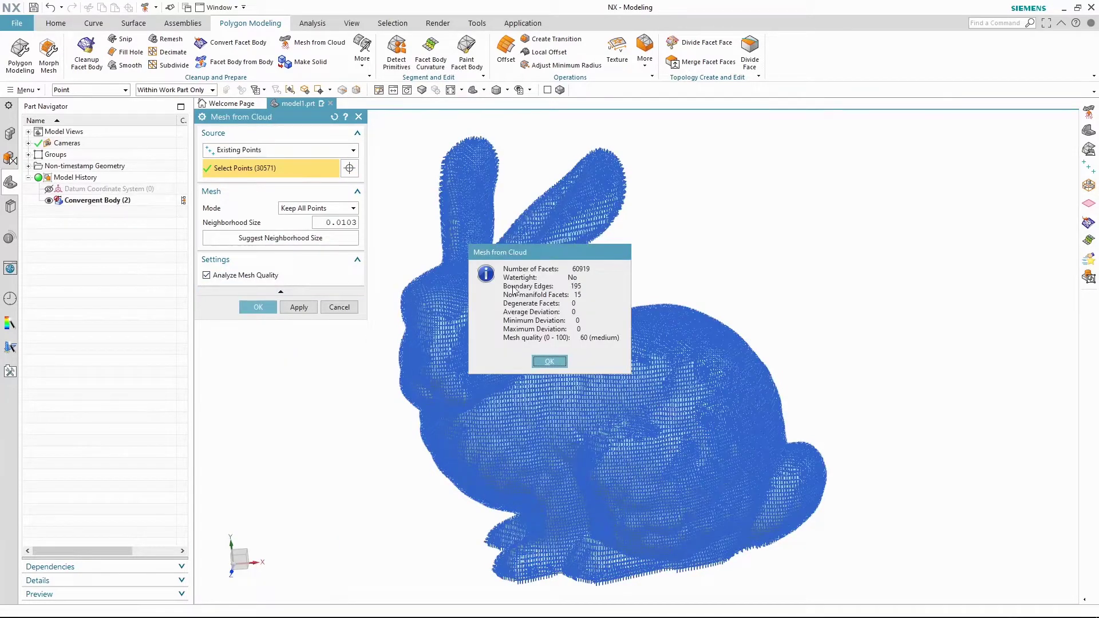
{"action": "left_click_drag", "start_coordinate": [515, 254], "coordinate": [498, 235]}
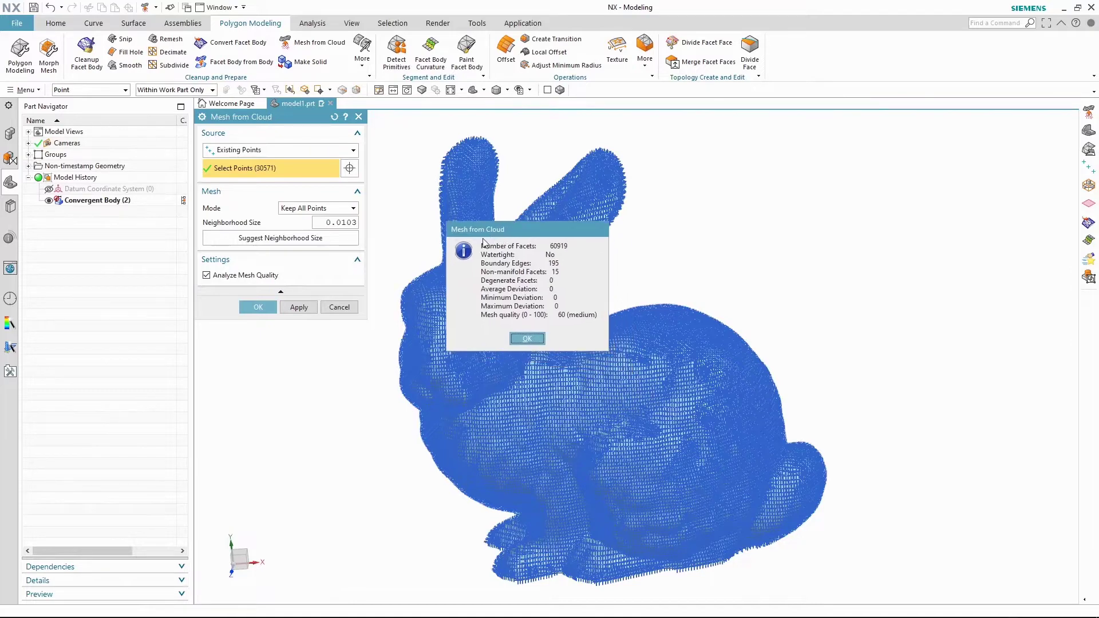
{"action": "left_click", "coordinate": [526, 339]}
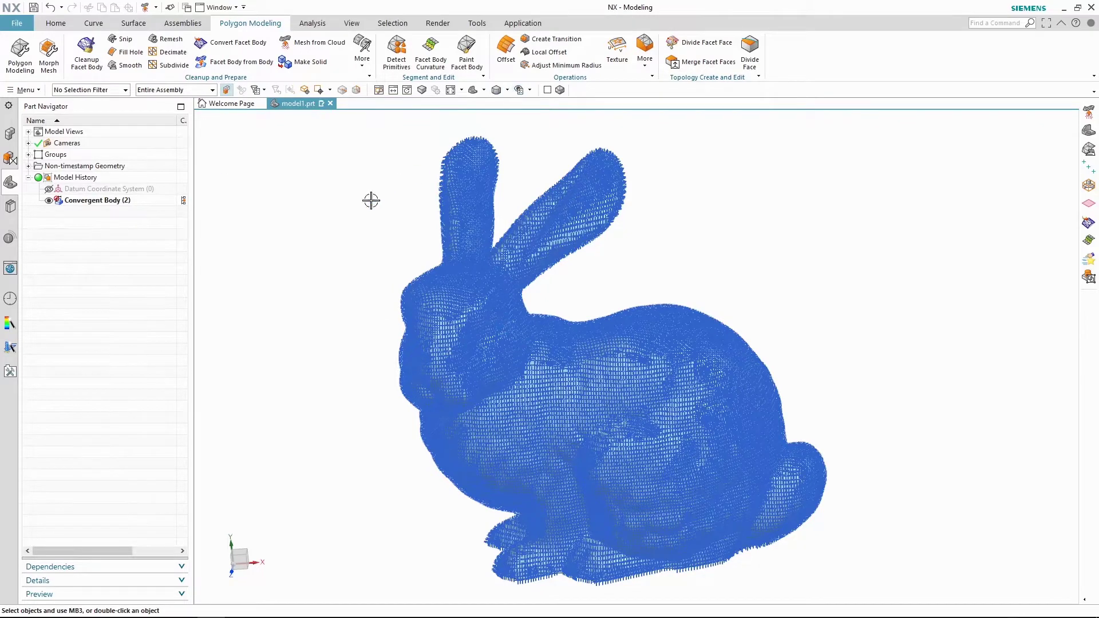
Hide all points so only the shaded bunny mesh remains
{"action": "left_click", "coordinate": [519, 90]}
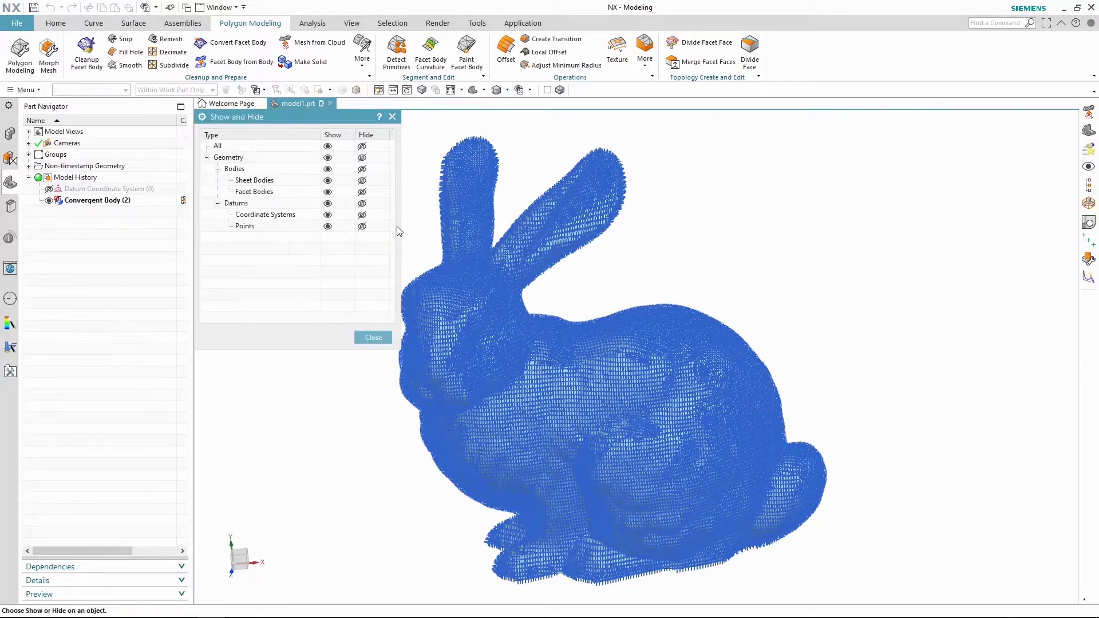
{"action": "left_click", "coordinate": [361, 226]}
{"action": "left_click", "coordinate": [373, 337]}
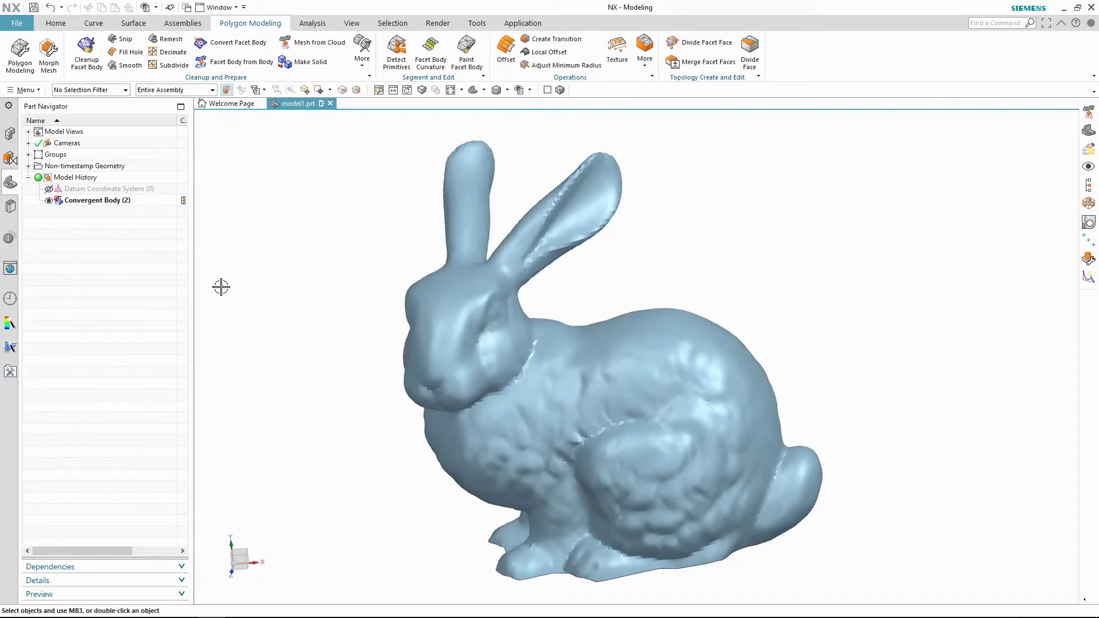
Rename Convergent Body (2) to 'Keep all Points'
{"action": "left_click", "coordinate": [85, 202]}
{"action": "left_click", "coordinate": [83, 202]}
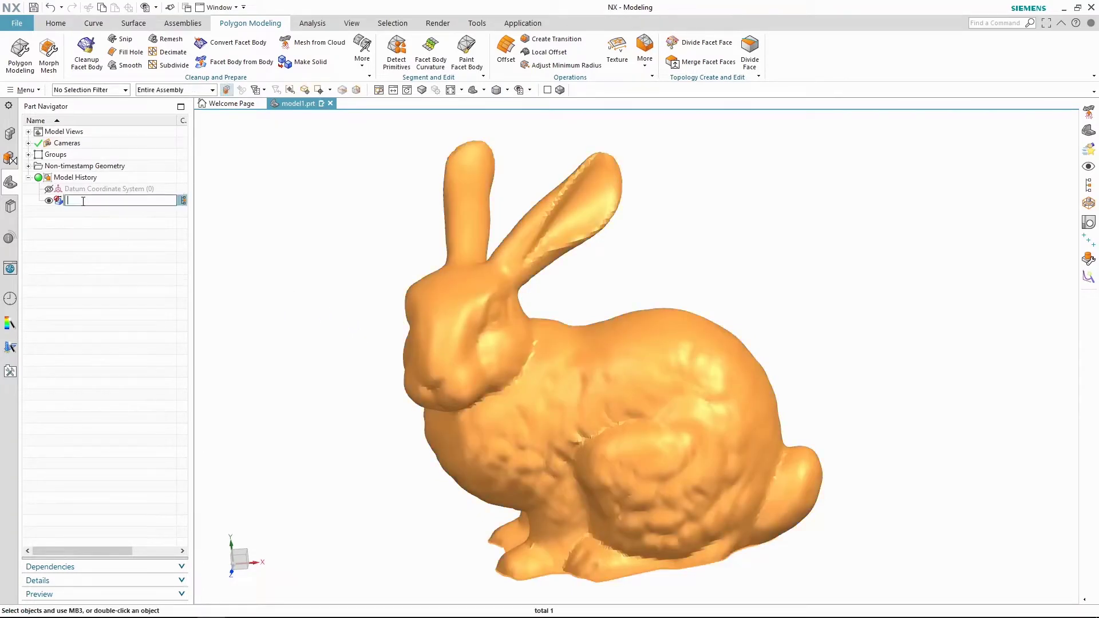
{"action": "type", "text": "Keep all Points"}
{"action": "key", "text": "Return"}
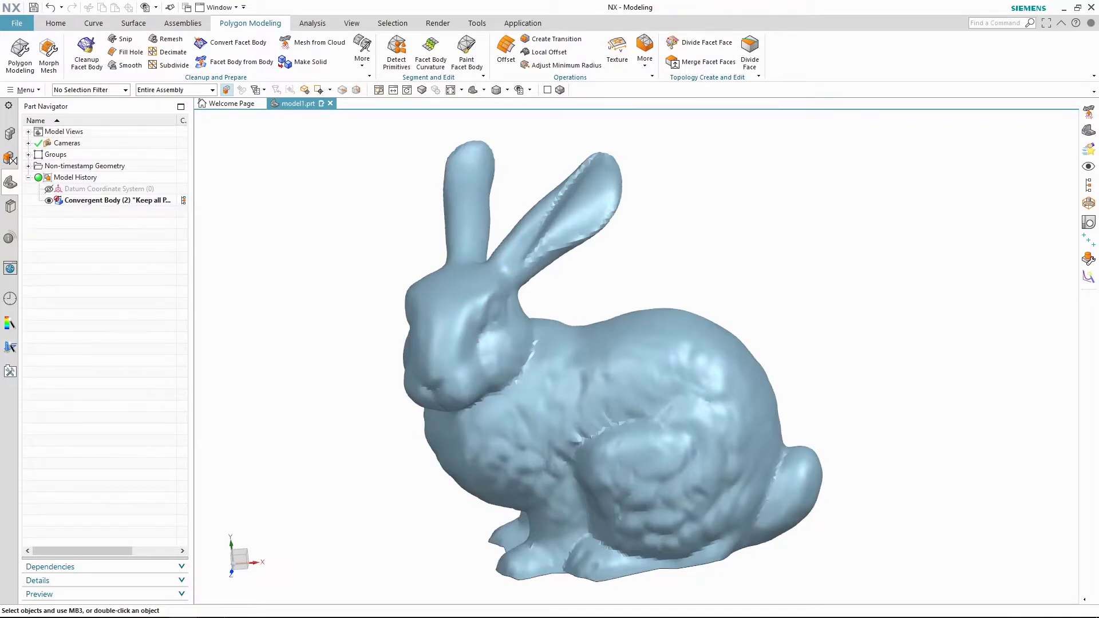
Hide the first mesh and load bunnyData.pts as the Mesh from Cloud point source
{"action": "left_click", "coordinate": [49, 200]}
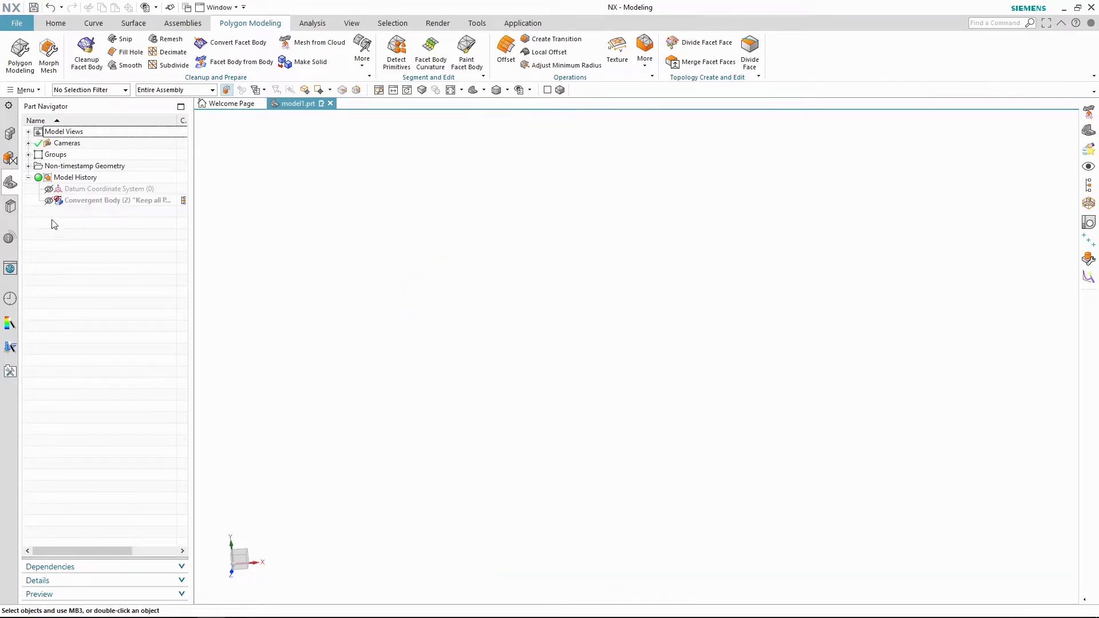
{"action": "left_click", "coordinate": [312, 42]}
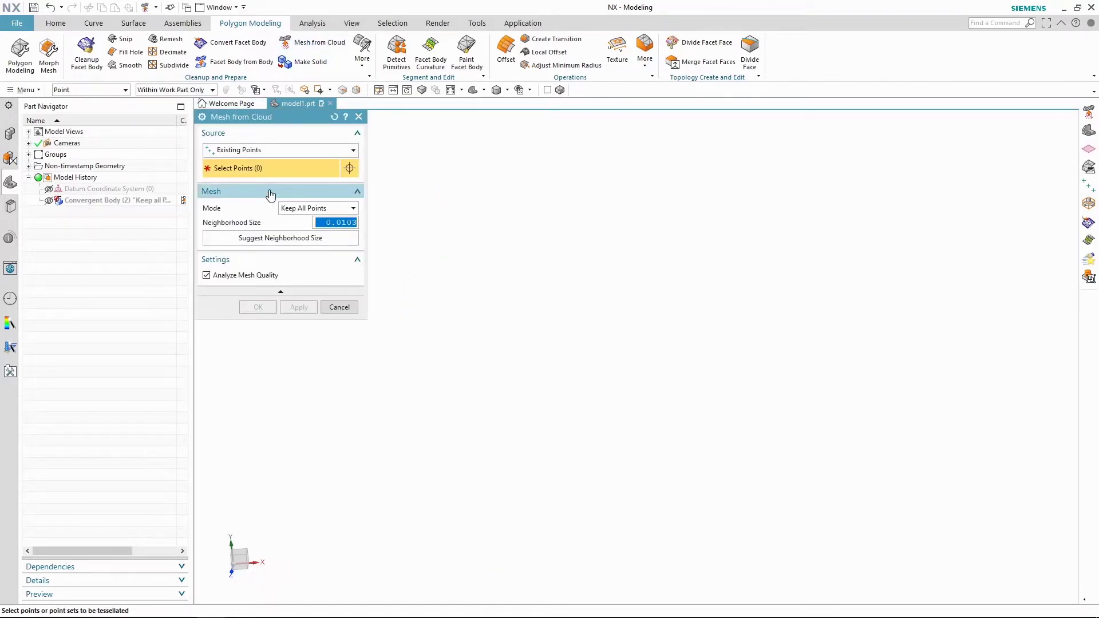
{"action": "left_click", "coordinate": [267, 150]}
{"action": "left_click", "coordinate": [266, 164]}
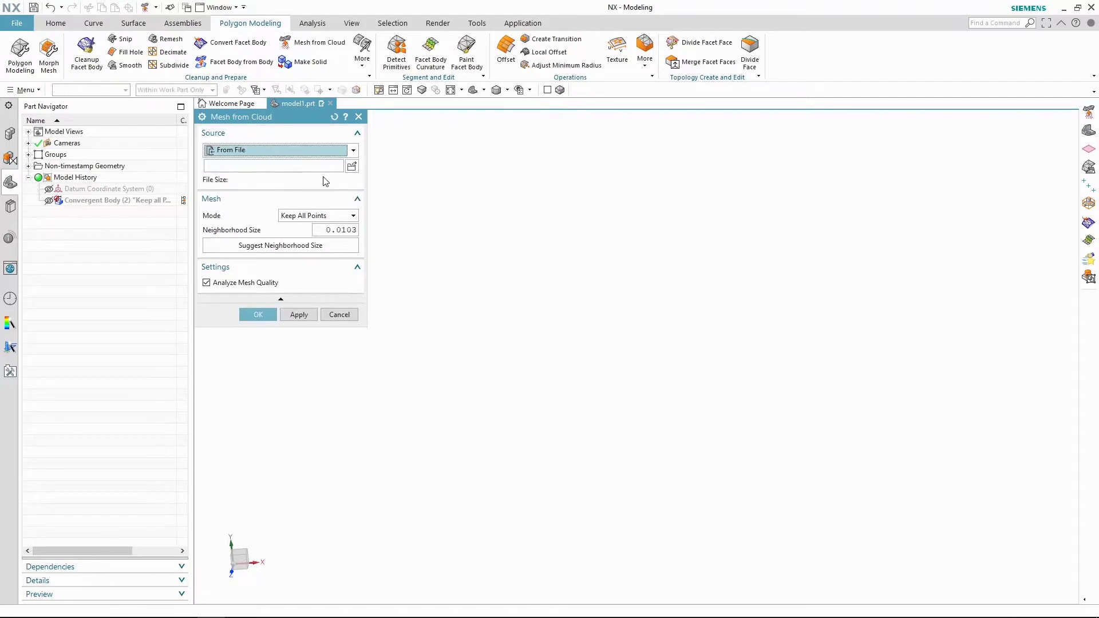
{"action": "left_click", "coordinate": [351, 166]}
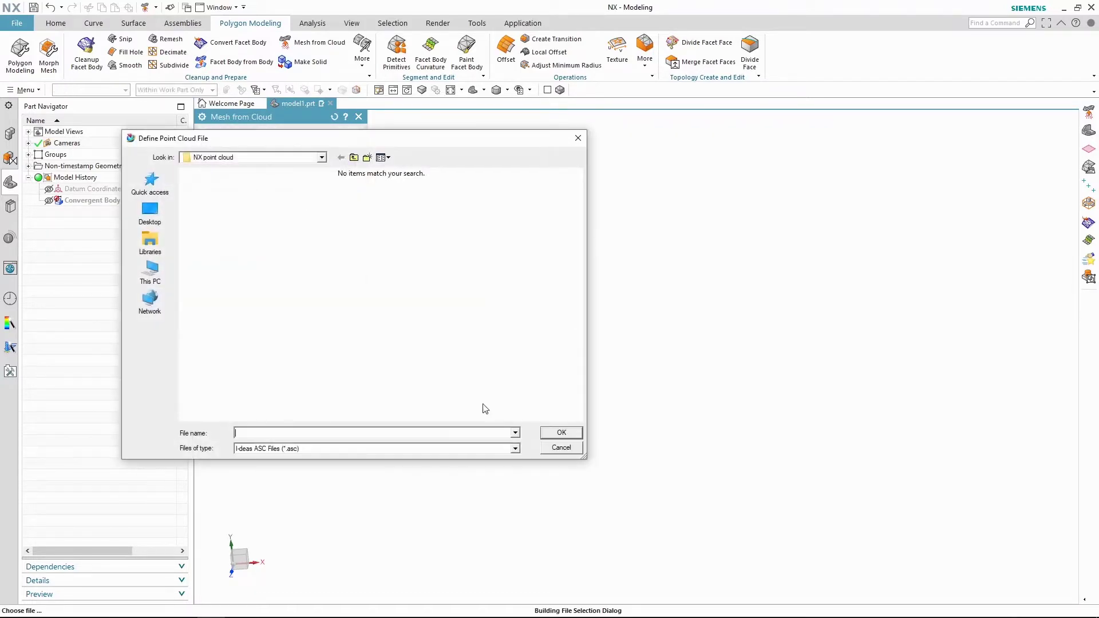
{"action": "left_click", "coordinate": [496, 451]}
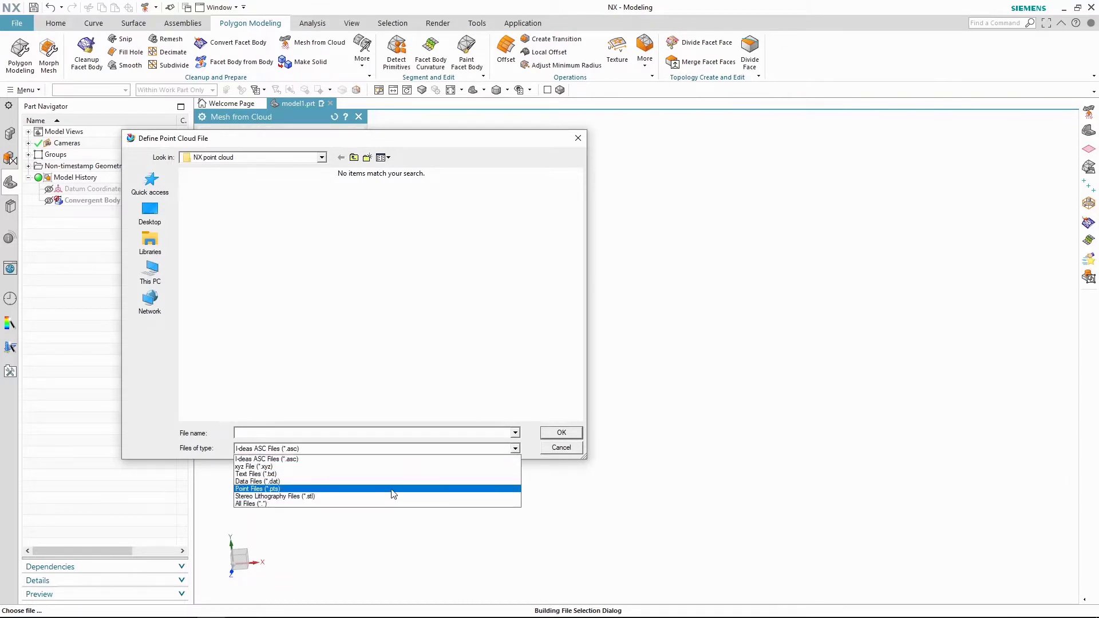
{"action": "left_click", "coordinate": [342, 490]}
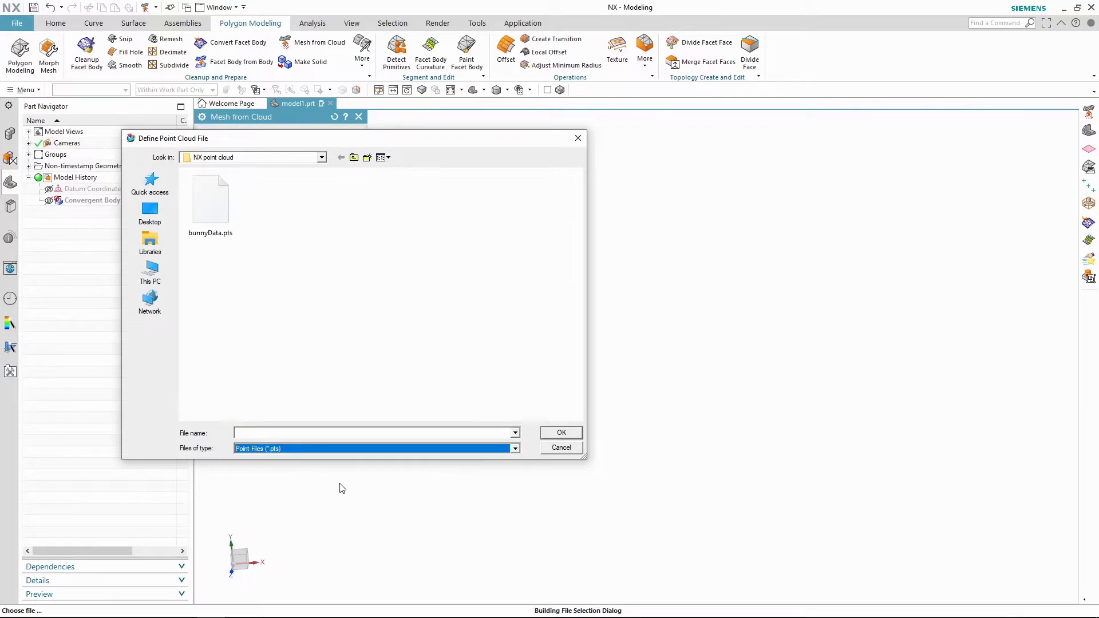
{"action": "left_click", "coordinate": [239, 207]}
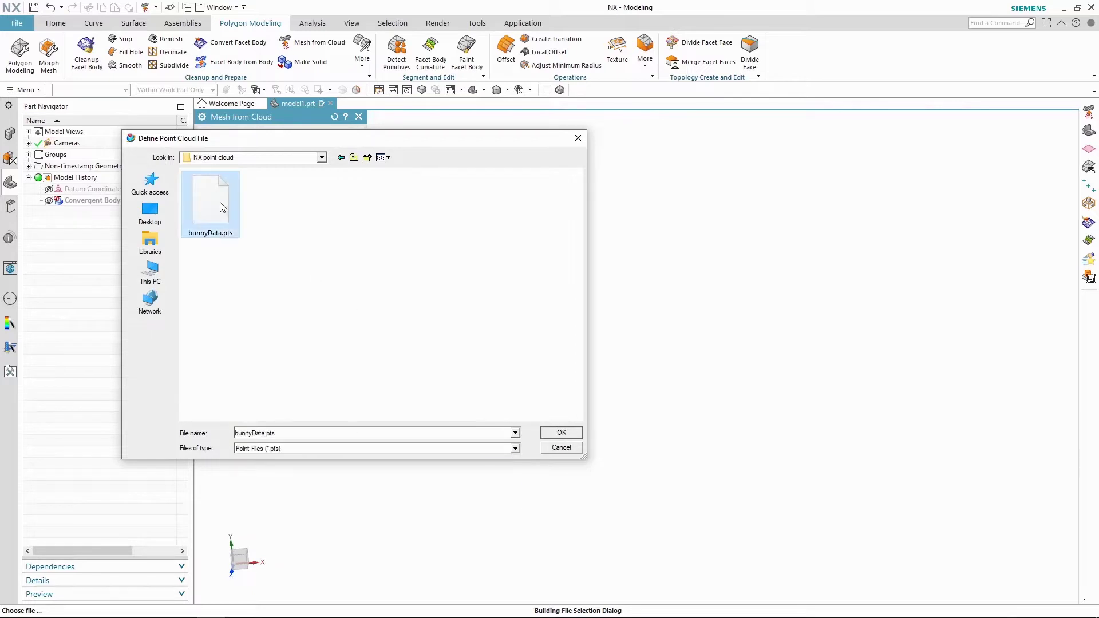
{"action": "left_click", "coordinate": [546, 432]}
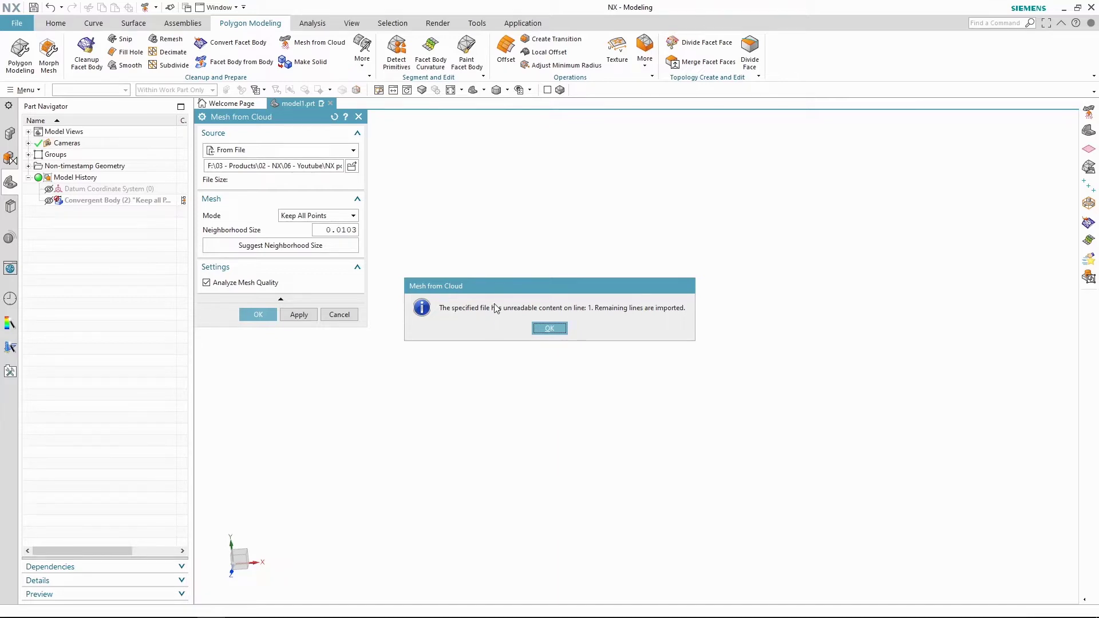
Dismiss the unreadable-line warning and switch the meshing mode to Variable Density
{"action": "left_click", "coordinate": [551, 328]}
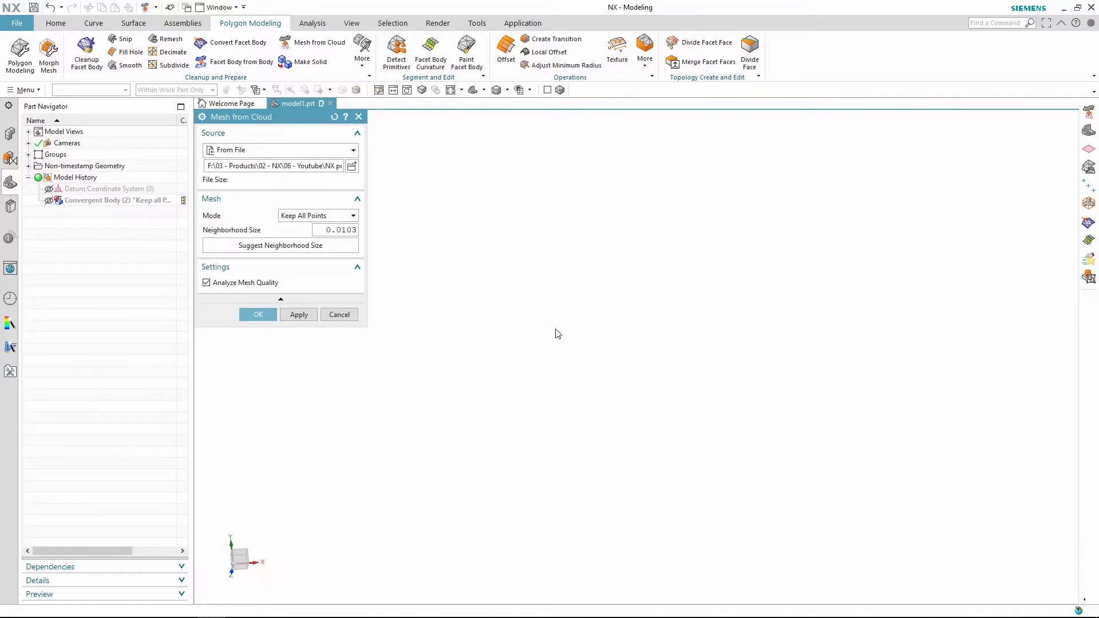
{"action": "left_click", "coordinate": [340, 217]}
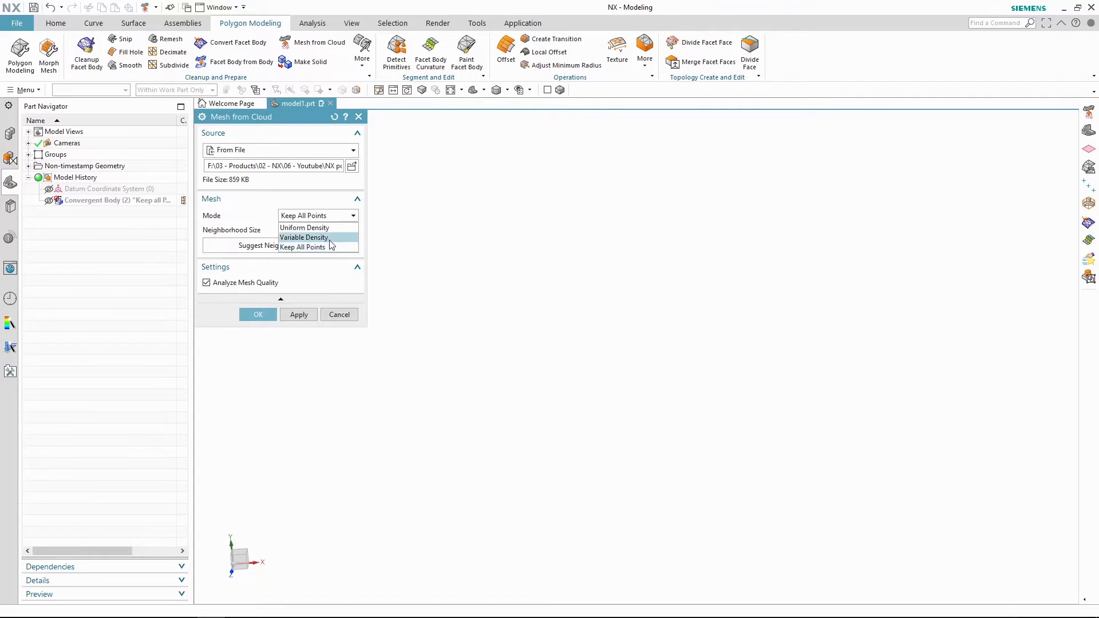
{"action": "left_click", "coordinate": [330, 240]}
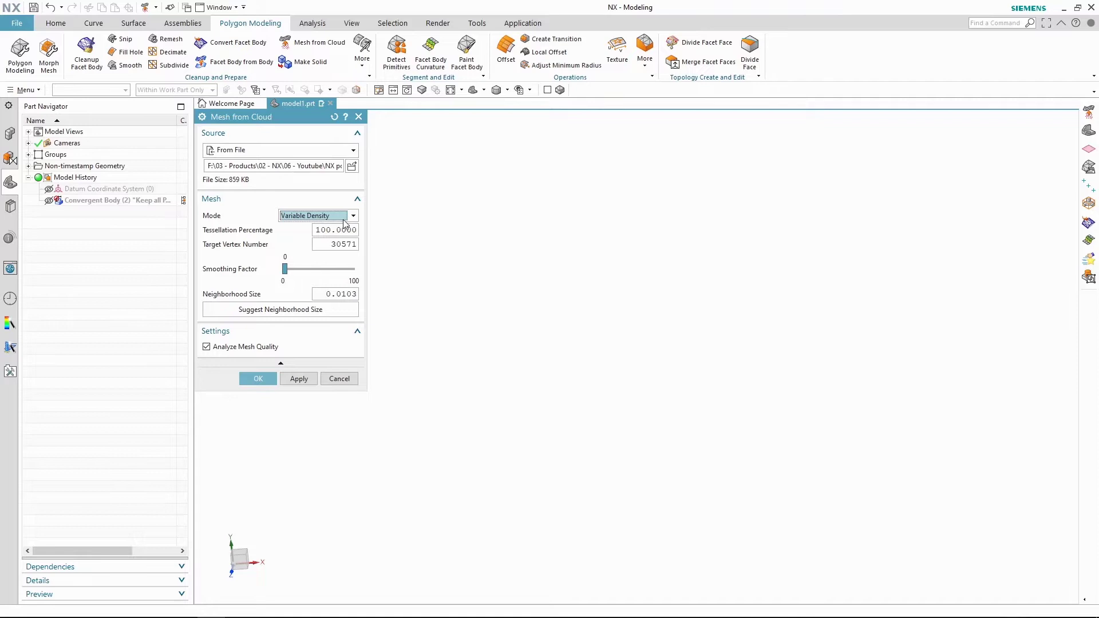
Try tessellation 50%, return it to 100%, and build the variable-density mesh
{"action": "left_click", "coordinate": [324, 231]}
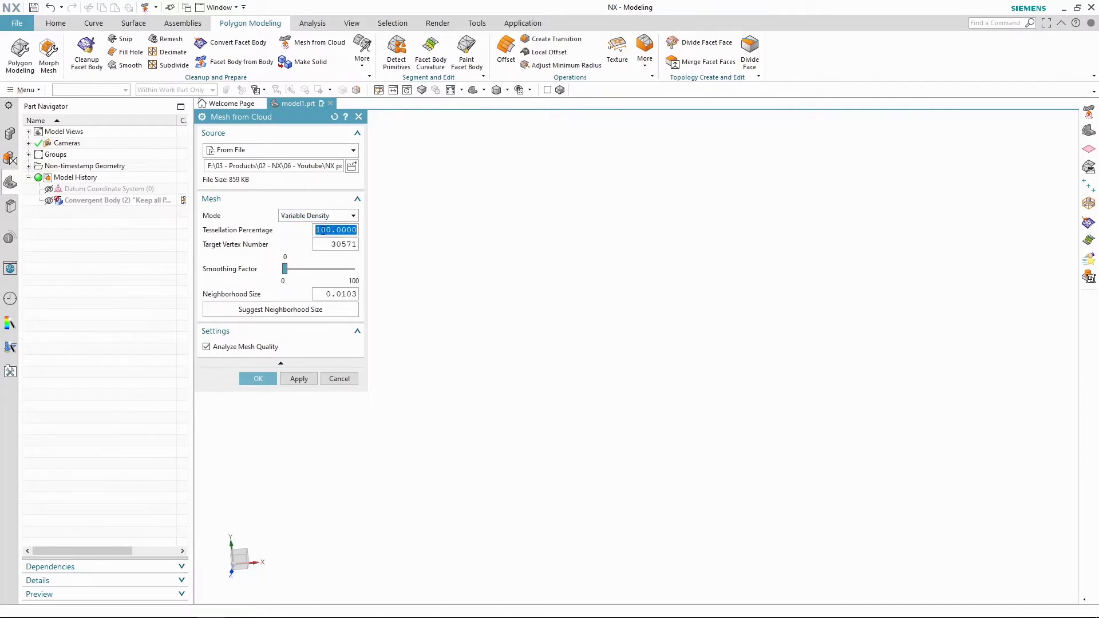
{"action": "type", "text": "50"}
{"action": "key", "text": "Tab"}
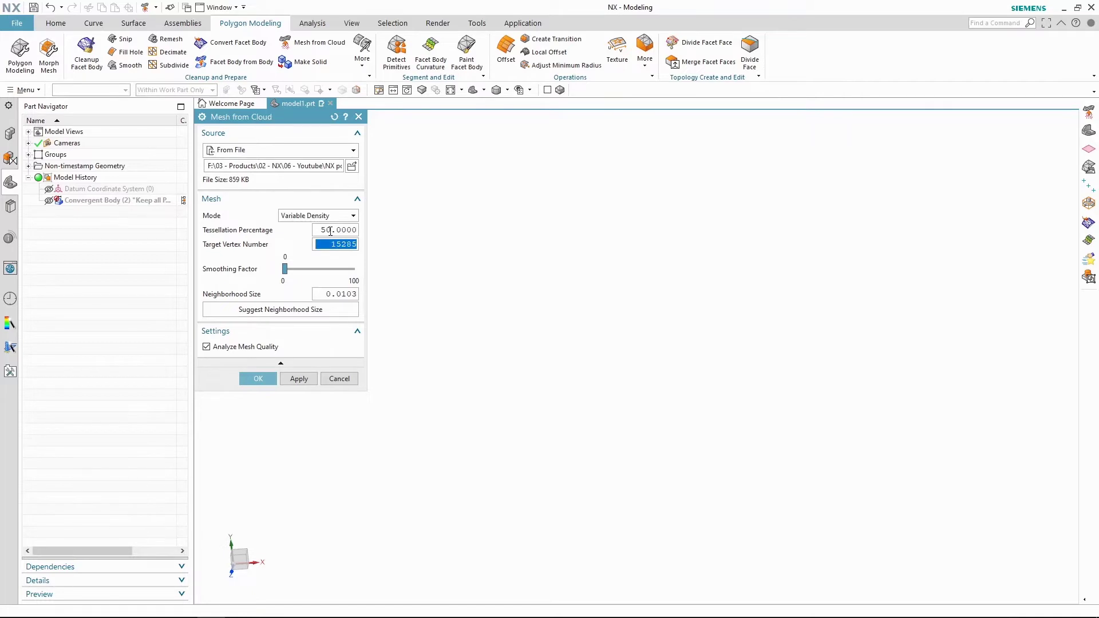
{"action": "left_click", "coordinate": [330, 231]}
{"action": "type", "text": "100"}
{"action": "left_click", "coordinate": [327, 244]}
{"action": "left_click_drag", "start_coordinate": [284, 269], "coordinate": [265, 286]}
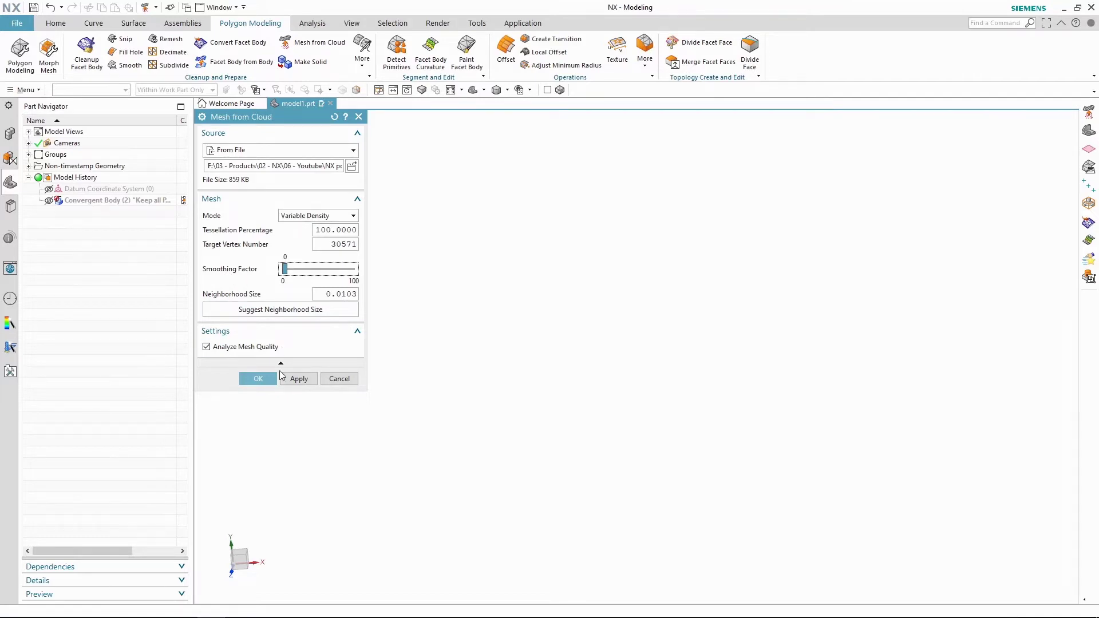
{"action": "left_click", "coordinate": [261, 379]}
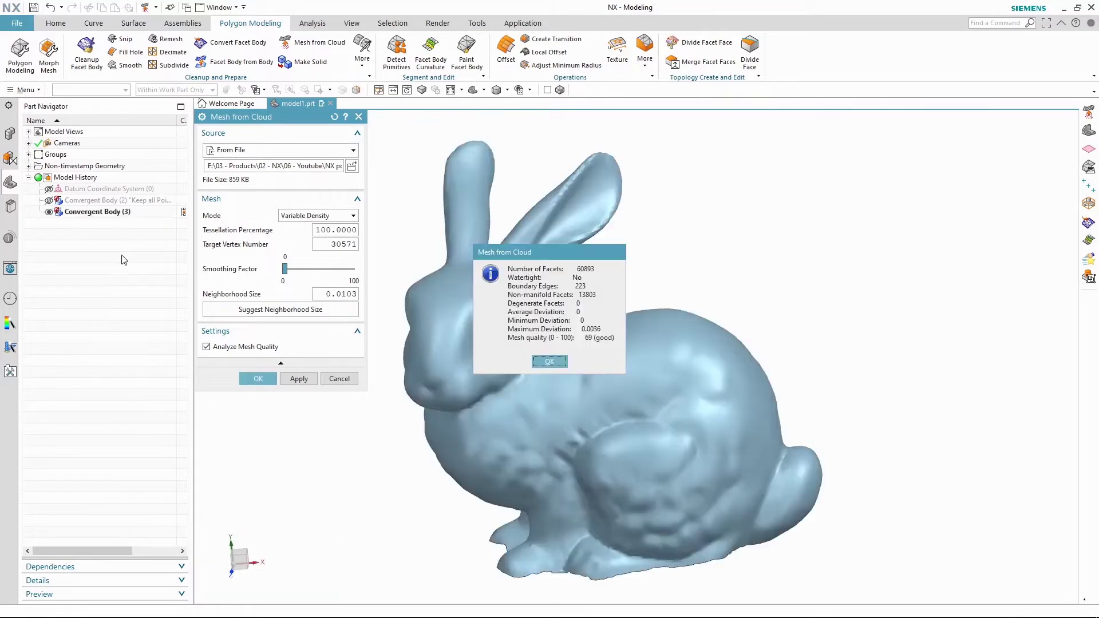
Close the quality report and rename Convergent Body (3) to 'Variable Density'
{"action": "key", "text": "Return"}
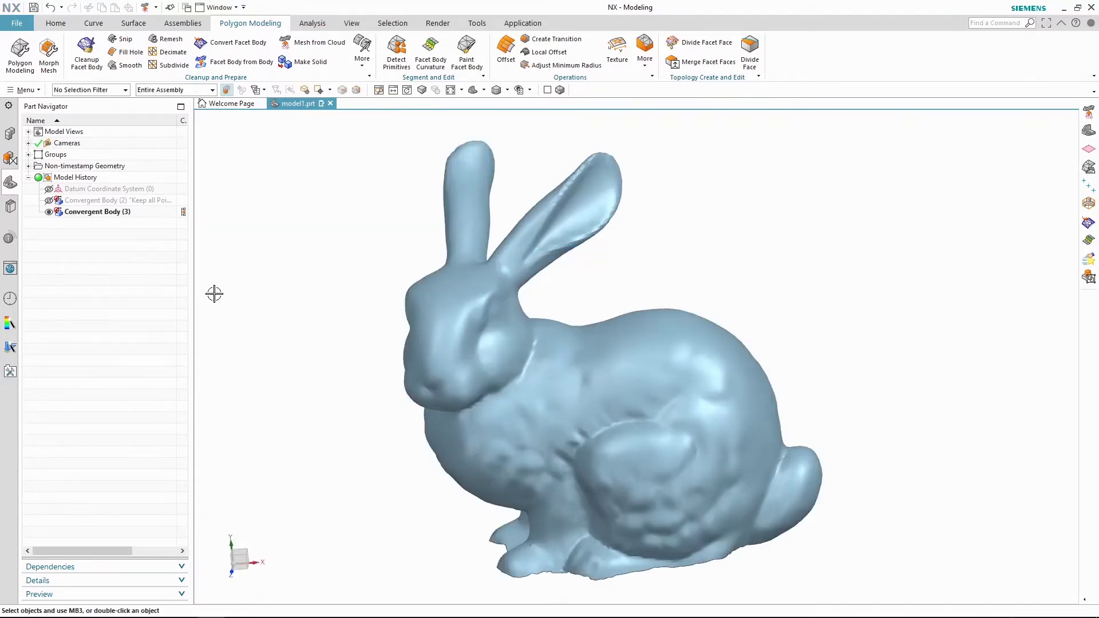
{"action": "left_click", "coordinate": [99, 212]}
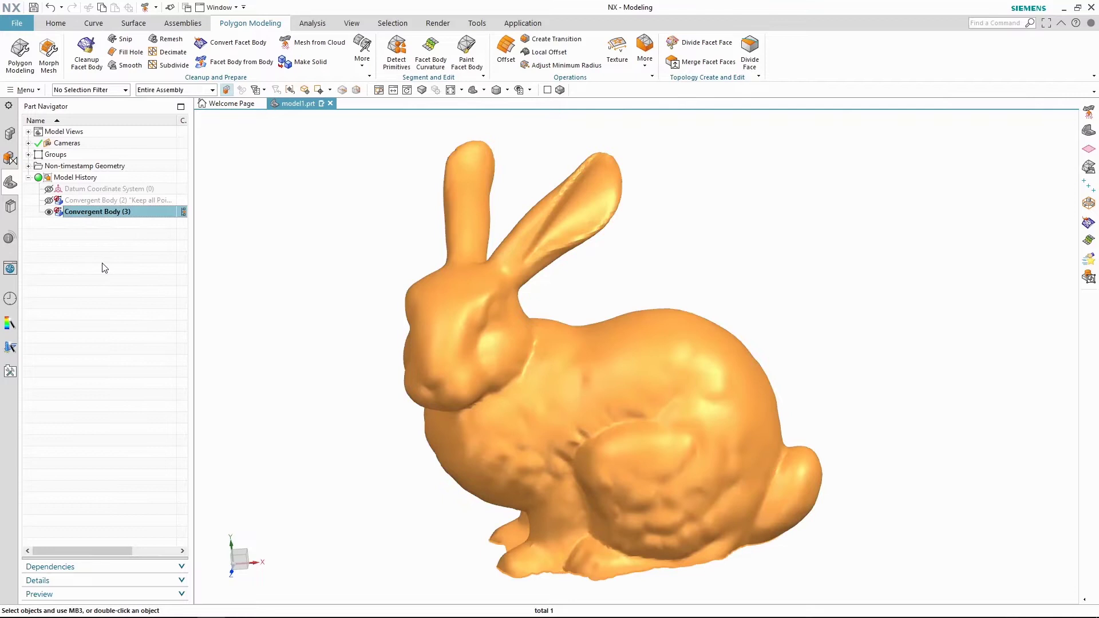
{"action": "key", "text": "F2"}
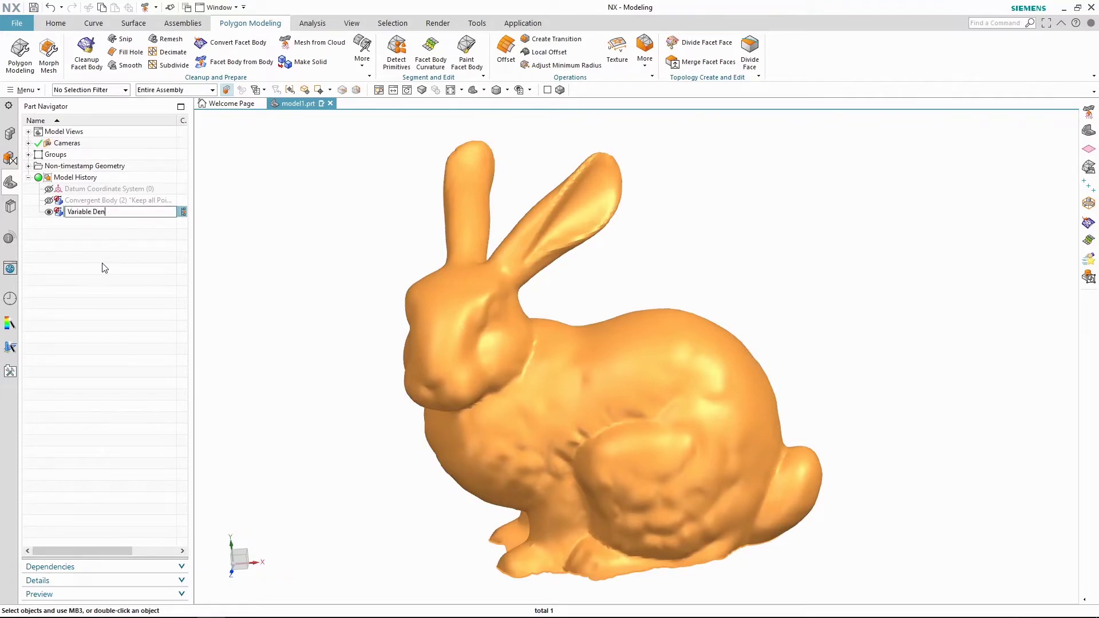
{"action": "key", "text": "Return"}
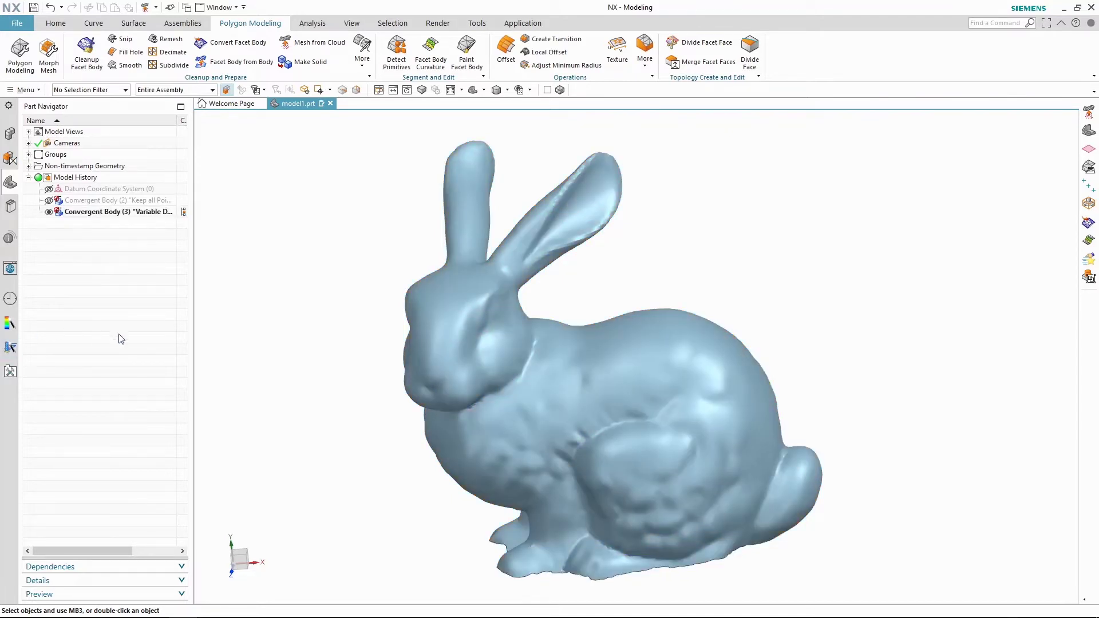
Hide the variable-density mesh and build a Uniform Density mesh with 30571 target vertices
{"action": "left_click", "coordinate": [49, 211]}
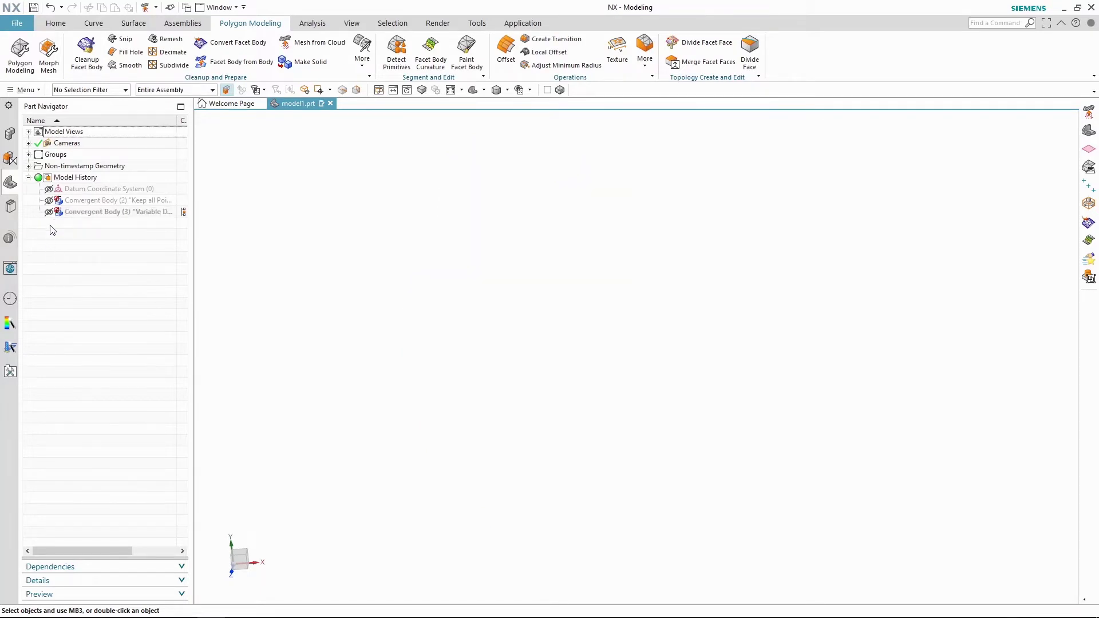
{"action": "left_click", "coordinate": [327, 45]}
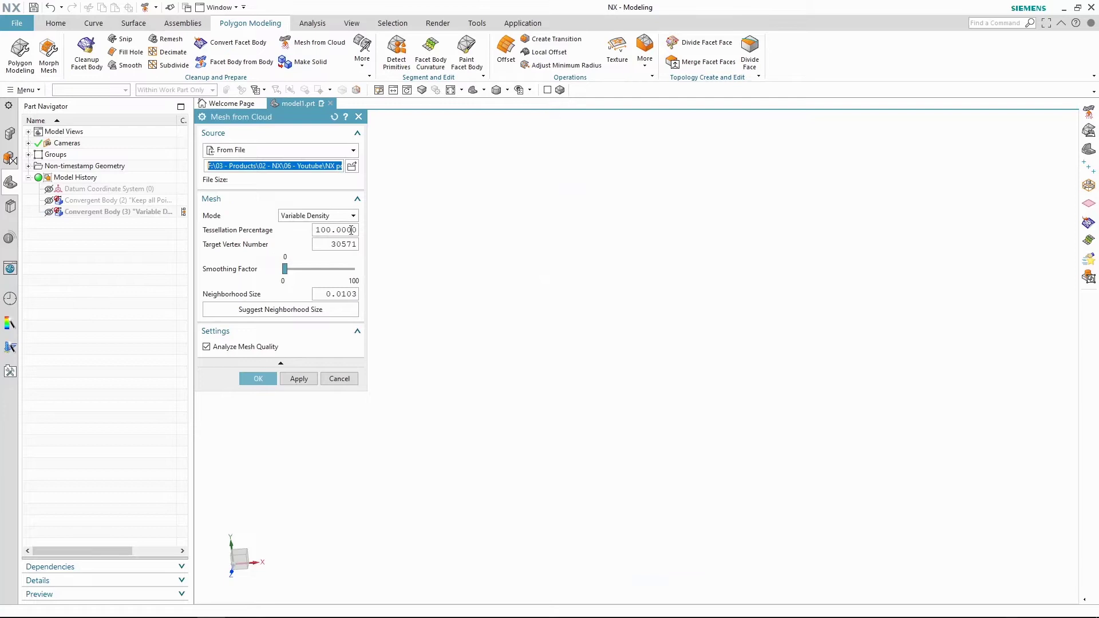
{"action": "left_click", "coordinate": [350, 215]}
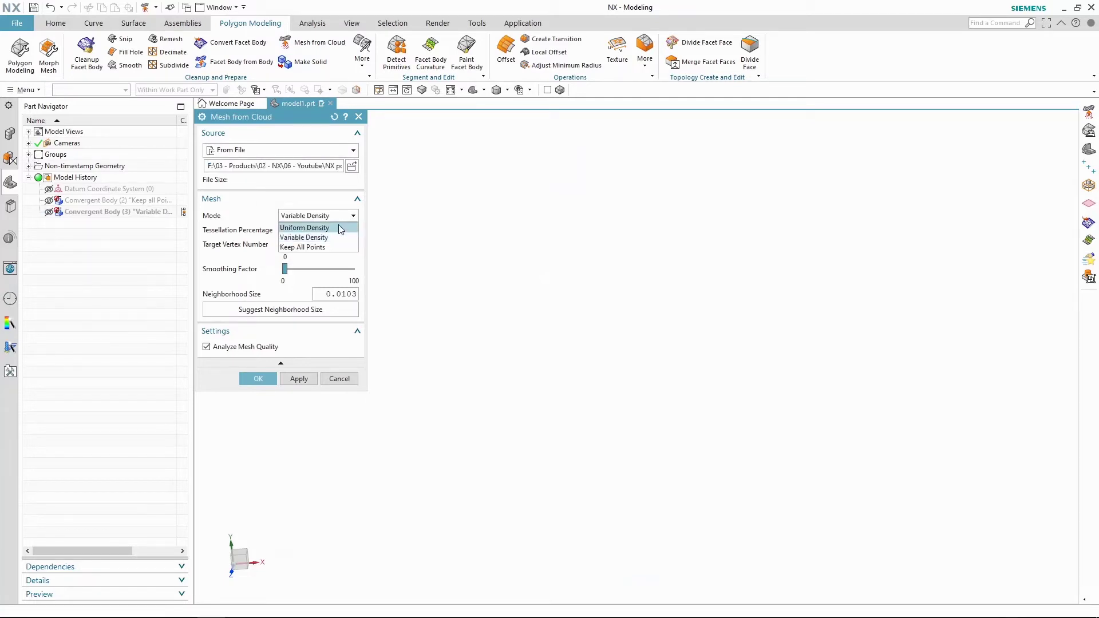
{"action": "left_click", "coordinate": [338, 228]}
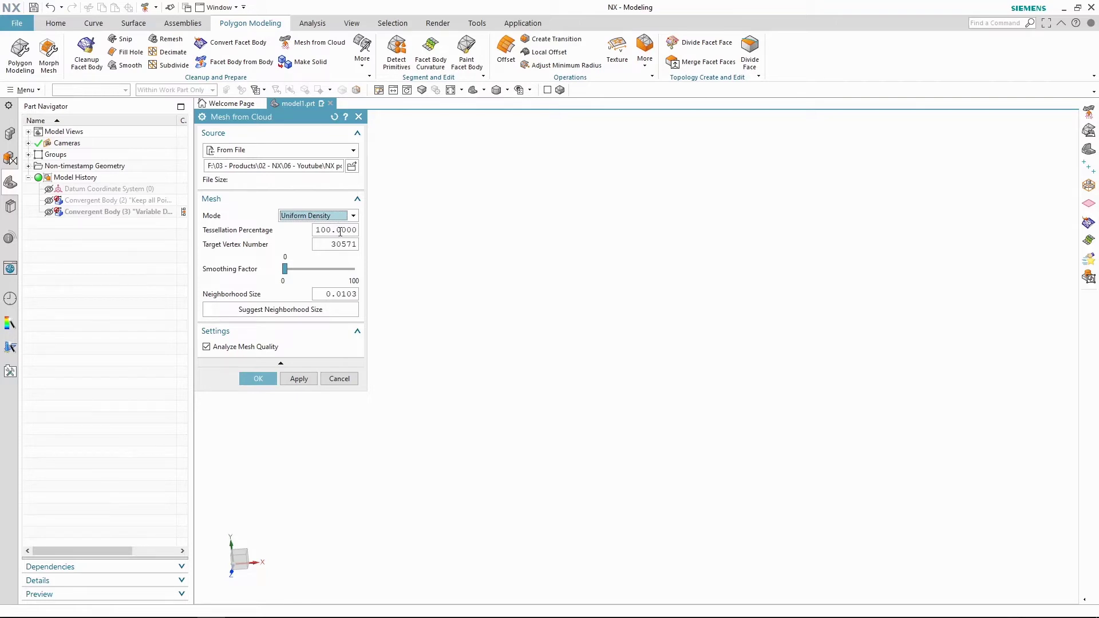
{"action": "left_click", "coordinate": [340, 231]}
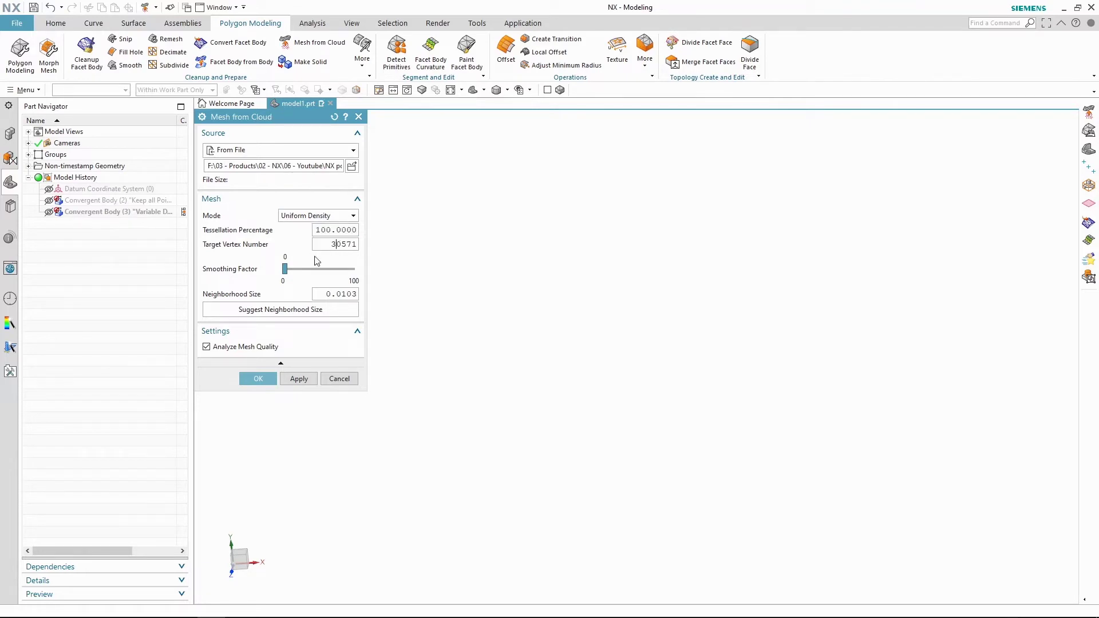
{"action": "left_click", "coordinate": [286, 268]}
{"action": "left_click", "coordinate": [261, 379]}
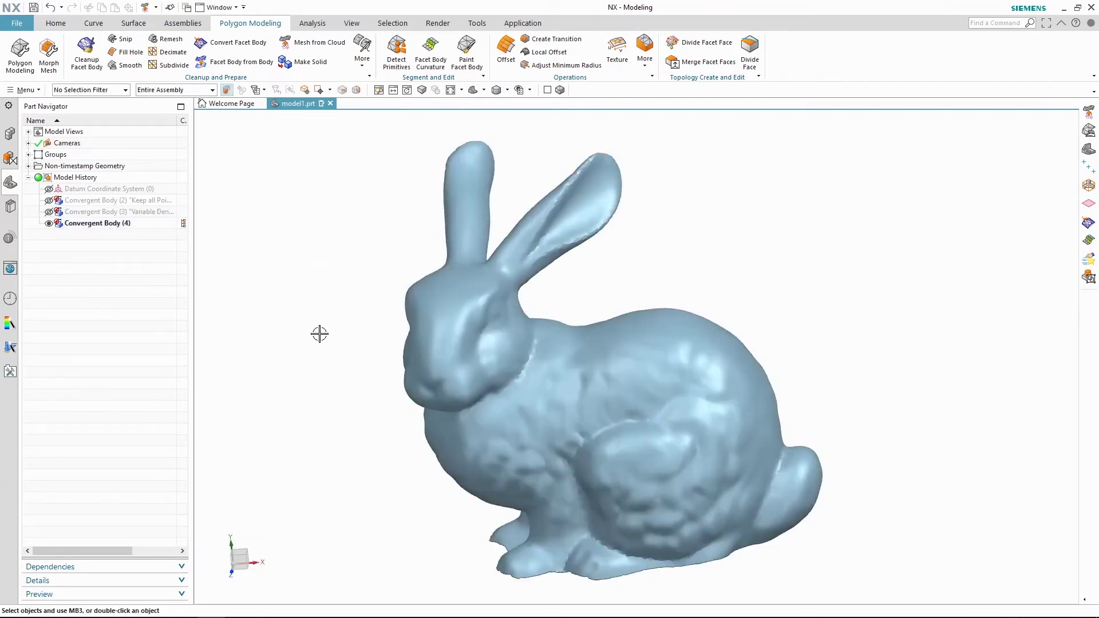
Rename Convergent Body (4) to 'Uniform Density'
{"action": "left_click", "coordinate": [118, 224]}
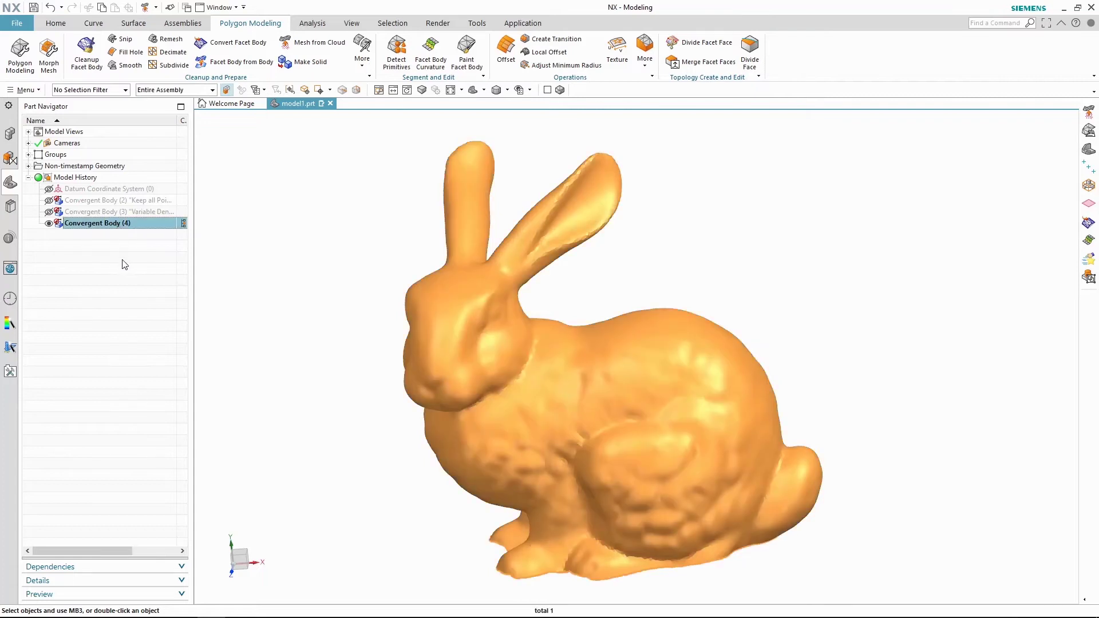
{"action": "key", "text": "F2"}
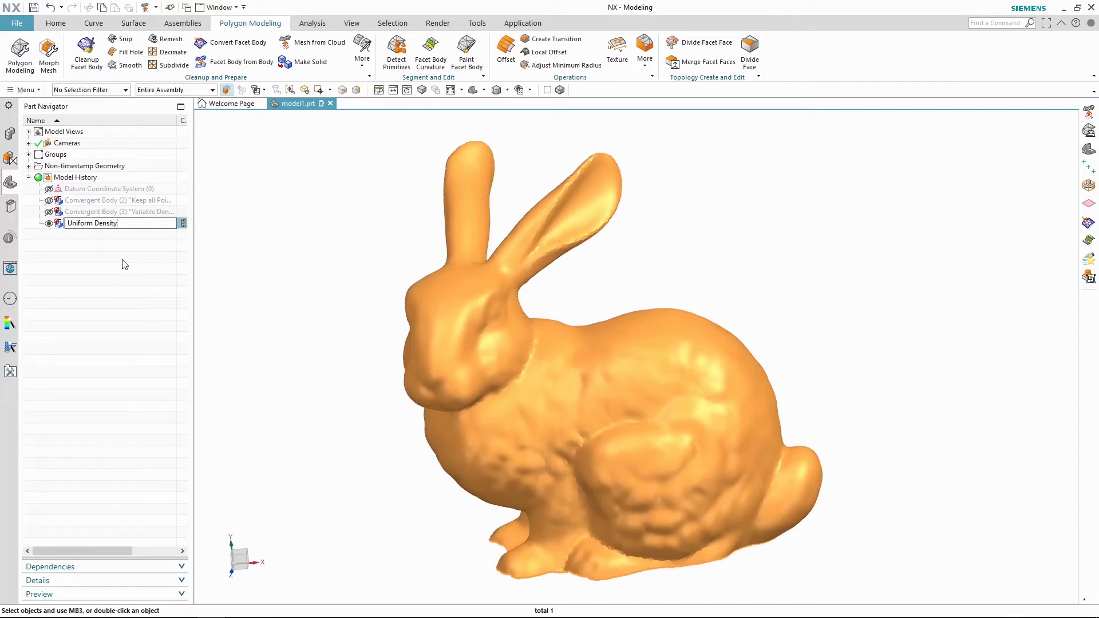
{"action": "key", "text": "Return"}
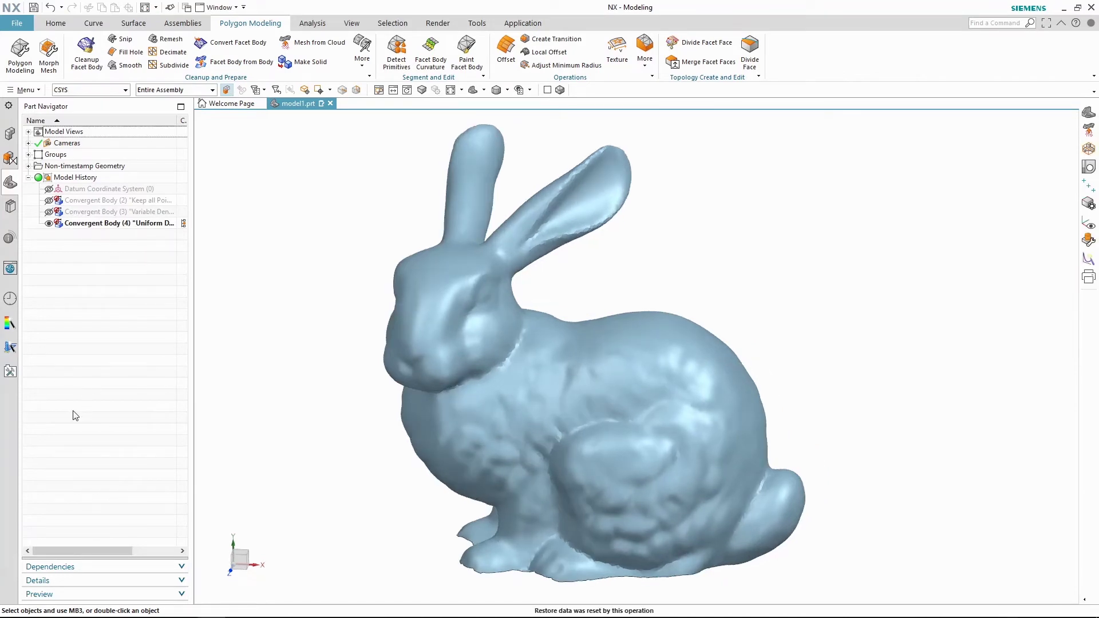
Swap to the Keep all Points mesh, show its facet edges, and inspect it up close
{"action": "left_click", "coordinate": [49, 223]}
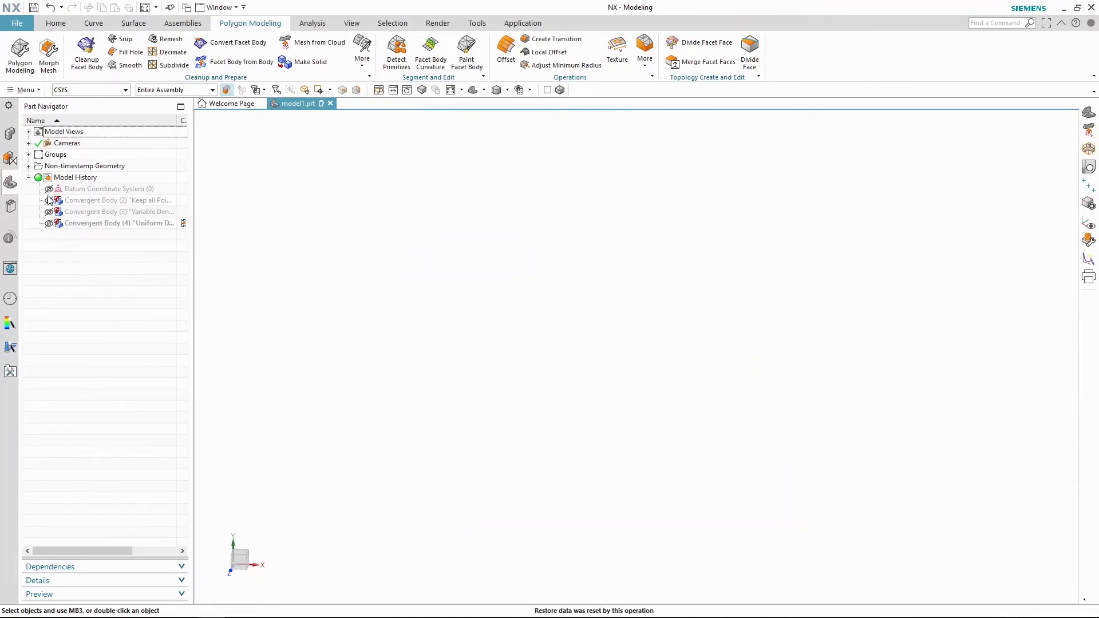
{"action": "left_click", "coordinate": [49, 200]}
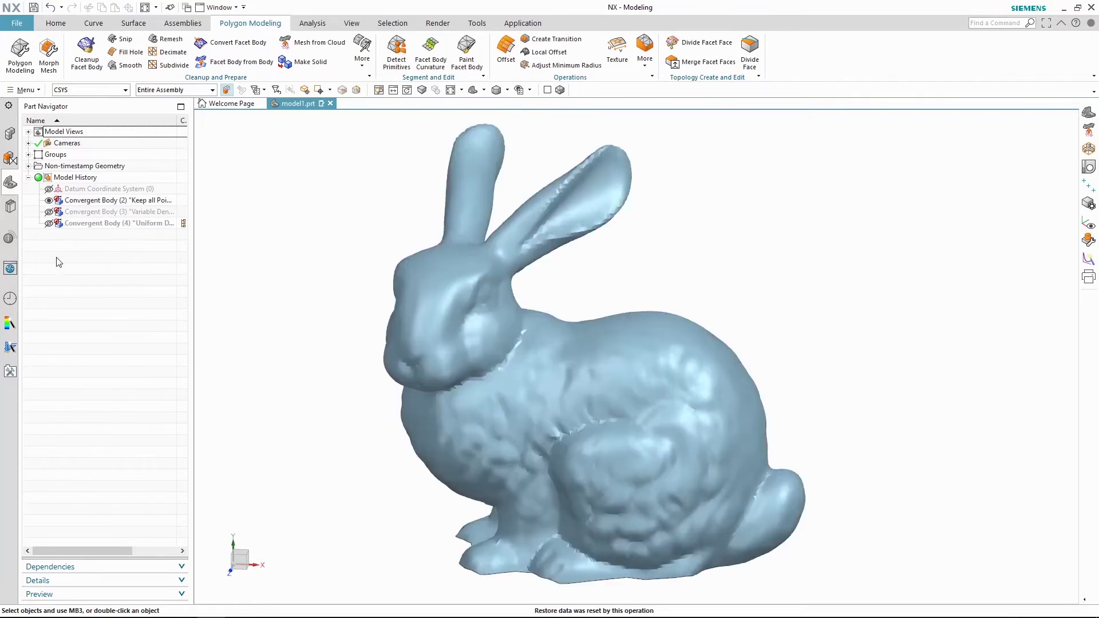
{"action": "left_click", "coordinate": [547, 90]}
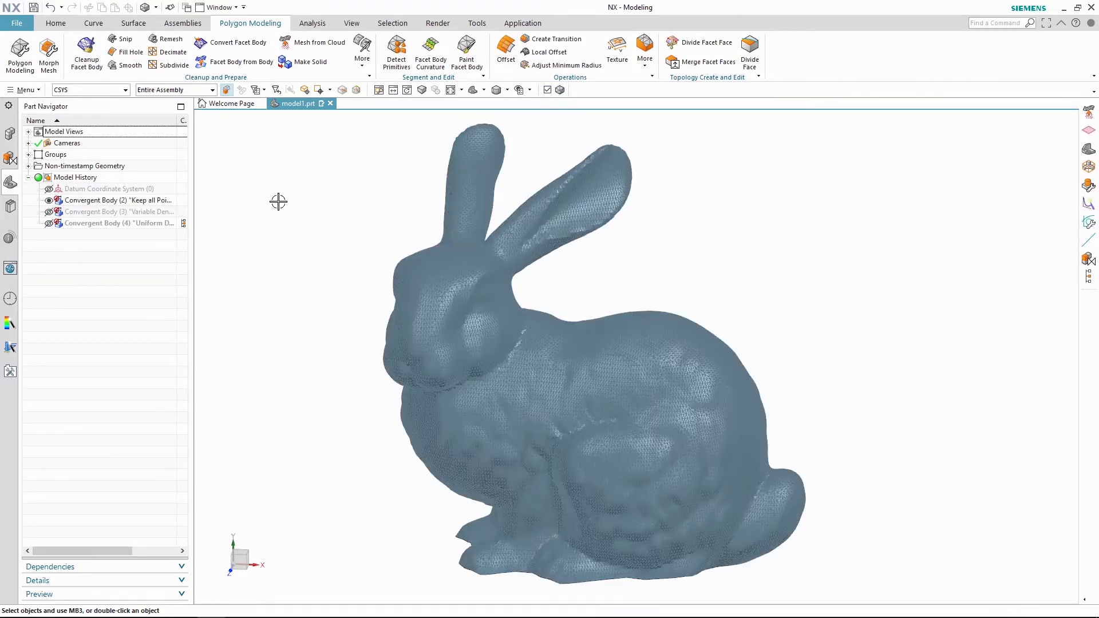
{"action": "scroll", "coordinate": [252, 293], "scroll_direction": "up", "scroll_amount": 5}
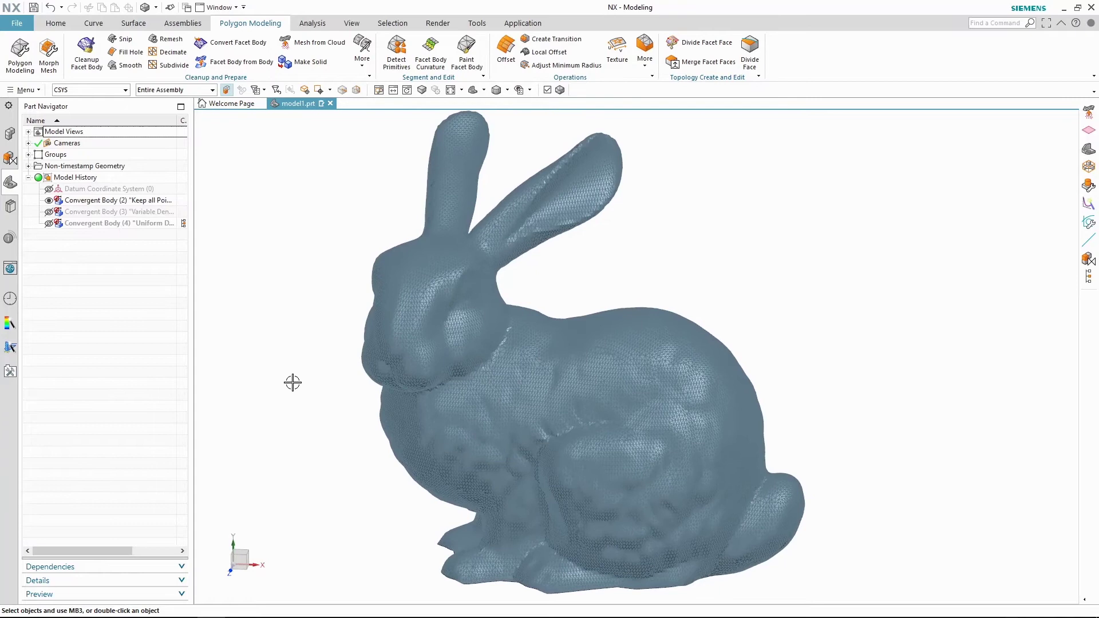
{"action": "scroll", "coordinate": [560, 442], "scroll_direction": "up", "scroll_amount": 5}
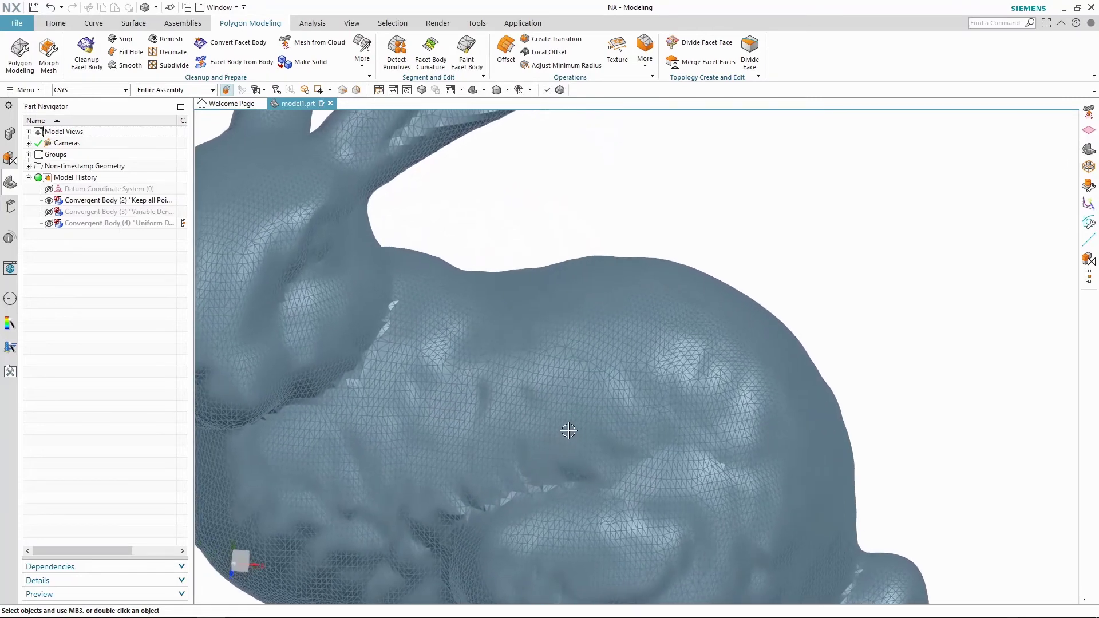
{"action": "left_click_drag", "start_coordinate": [566, 350], "coordinate": [502, 413]}
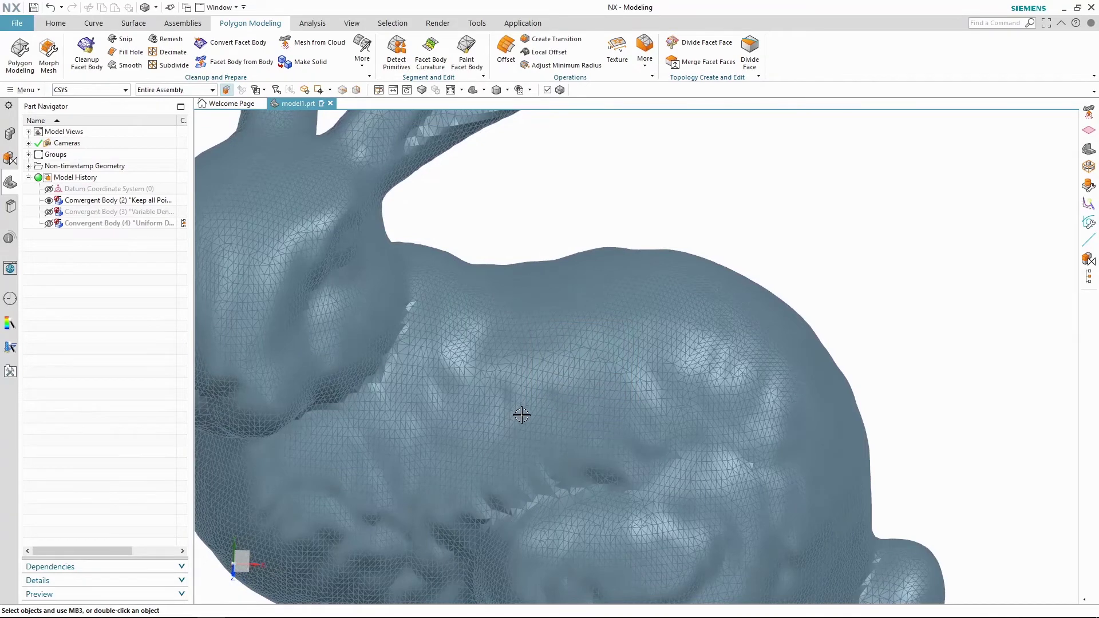
{"action": "middle_click_drag", "start_coordinate": [519, 414], "coordinate": [530, 443]}
{"action": "scroll", "coordinate": [530, 443], "scroll_direction": "down", "scroll_amount": 5}
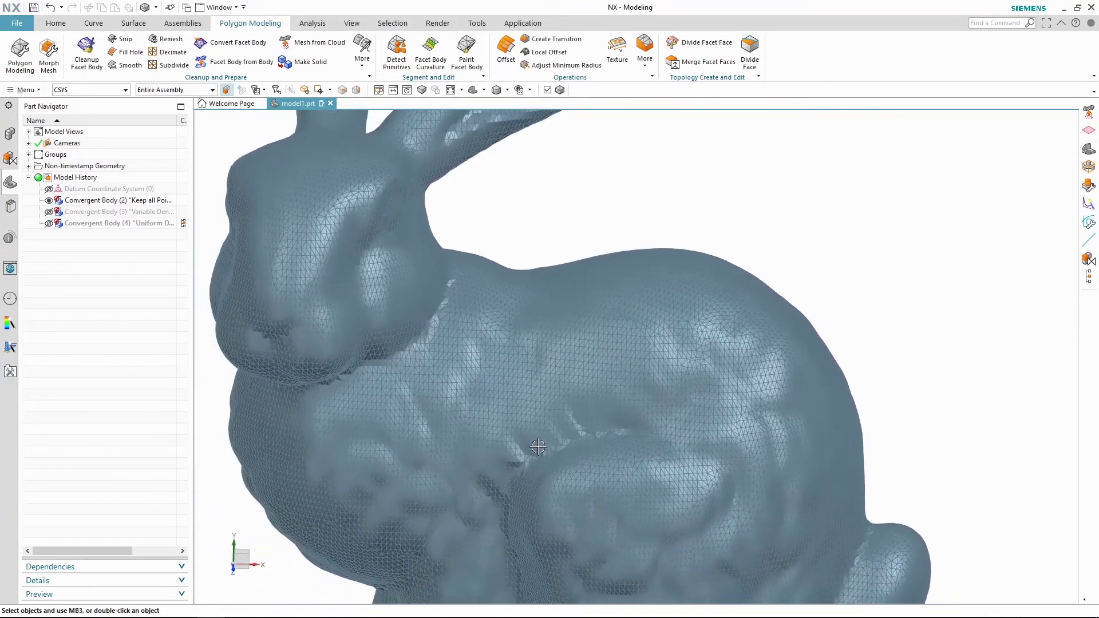
Swap to the Variable Density mesh and zoom in to inspect its coarser facets
{"action": "left_click", "coordinate": [48, 200]}
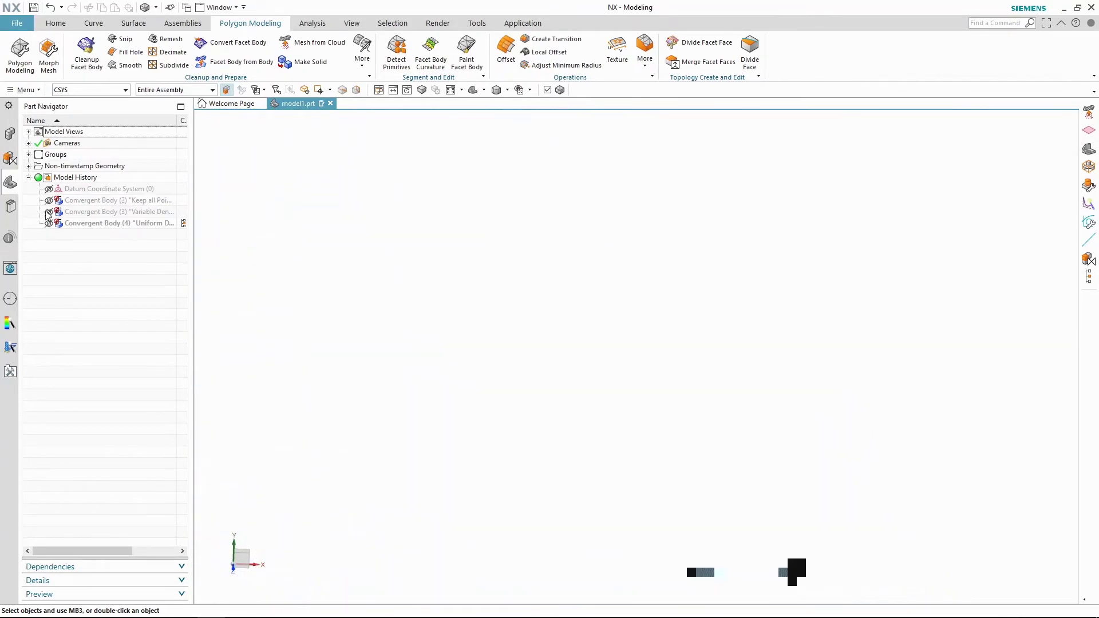
{"action": "left_click", "coordinate": [49, 211]}
{"action": "scroll", "coordinate": [533, 380], "scroll_direction": "up", "scroll_amount": 4}
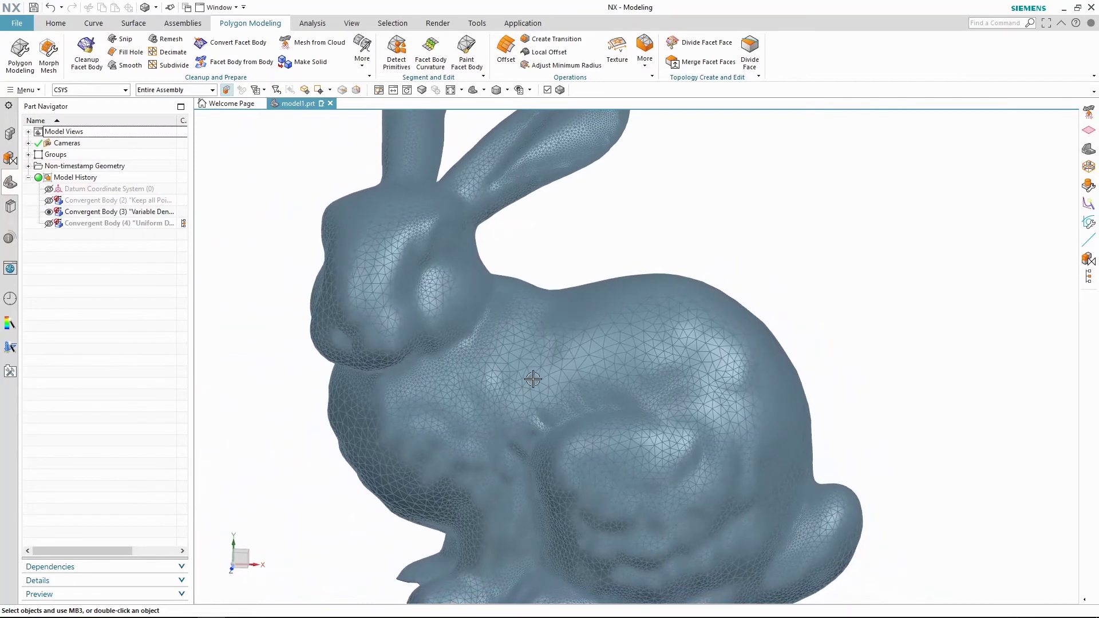
{"action": "scroll", "coordinate": [575, 332], "scroll_direction": "up", "scroll_amount": 3}
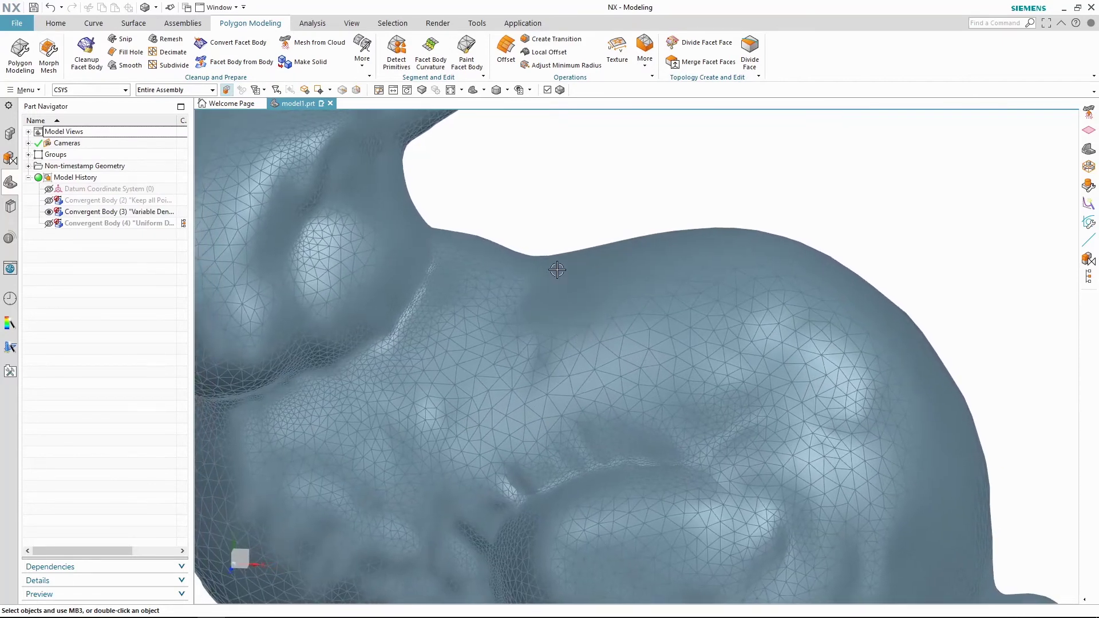
{"action": "left_click_drag", "start_coordinate": [557, 269], "coordinate": [686, 370]}
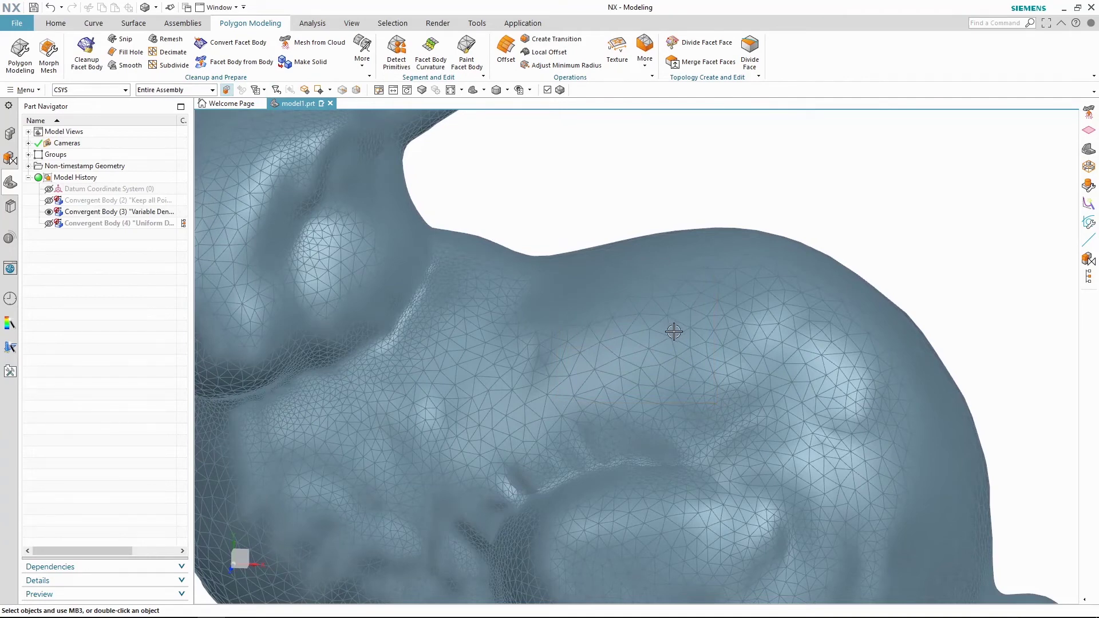
{"action": "scroll", "coordinate": [673, 332], "scroll_direction": "down", "scroll_amount": 3}
{"action": "scroll", "coordinate": [424, 304], "scroll_direction": "up", "scroll_amount": 3}
{"action": "left_click_drag", "start_coordinate": [445, 268], "coordinate": [509, 321]}
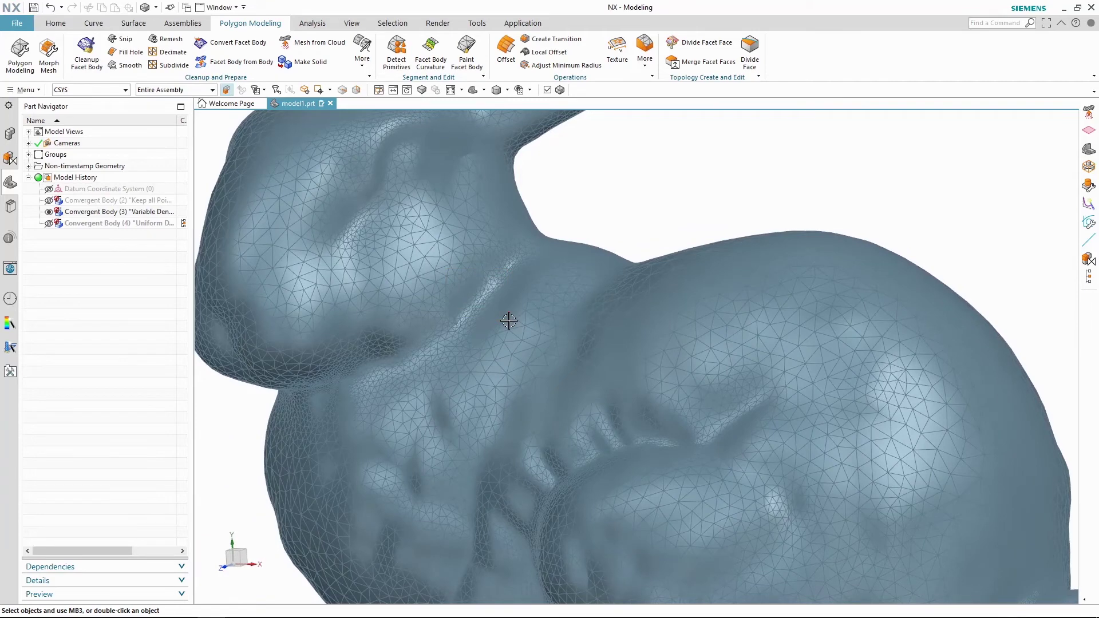
{"action": "scroll", "coordinate": [508, 321], "scroll_direction": "down", "scroll_amount": 5}
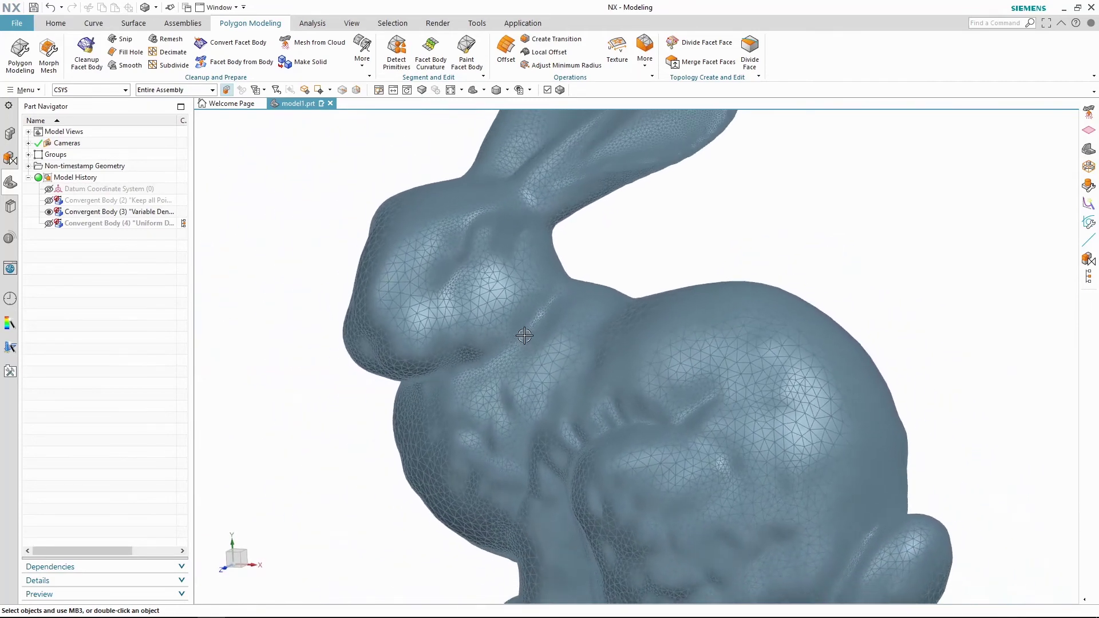
{"action": "scroll", "coordinate": [524, 335], "scroll_direction": "down", "scroll_amount": 5}
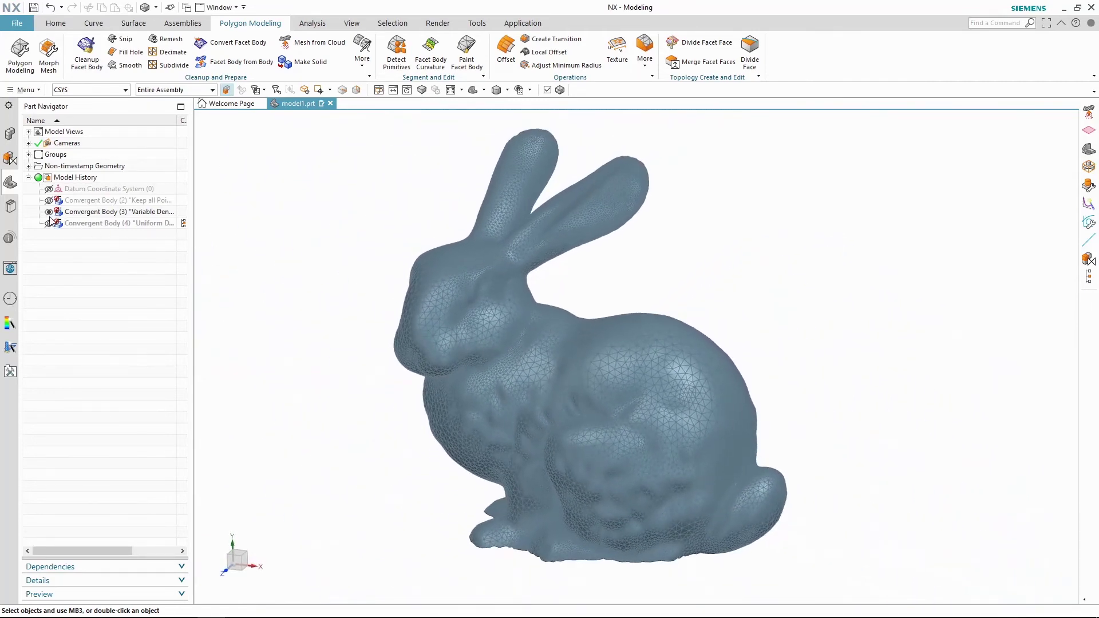
Hide Convergent Body (3), show the uniform-density Convergent Body (4), and zoom to inspect its triangles
{"action": "left_click", "coordinate": [50, 212]}
{"action": "left_click", "coordinate": [49, 223]}
{"action": "scroll", "coordinate": [616, 401], "scroll_direction": "up", "scroll_amount": 2}
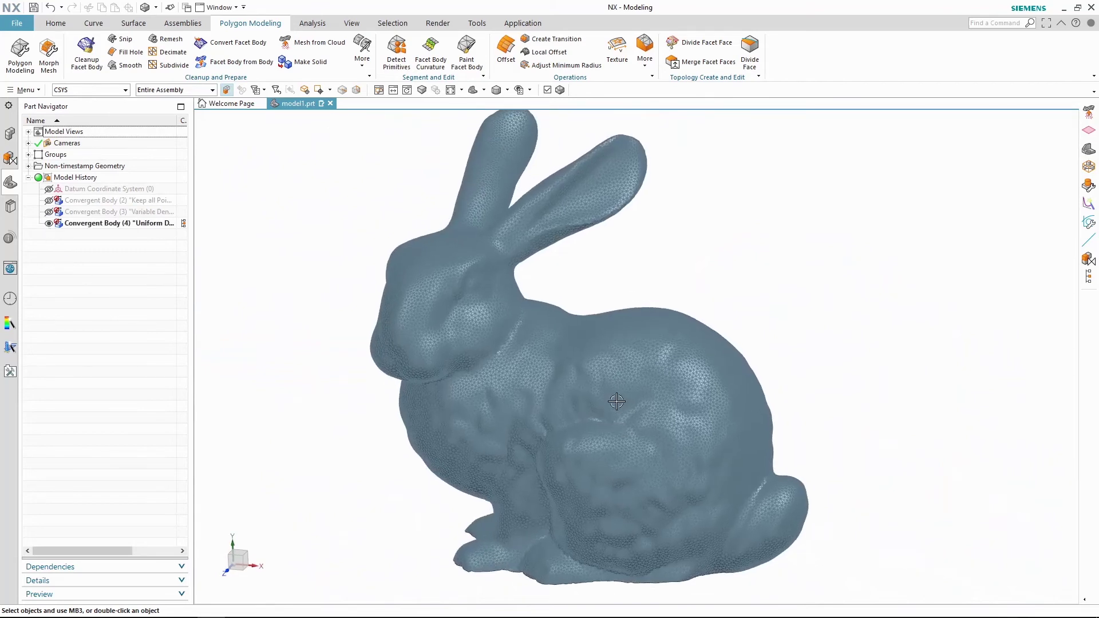
{"action": "scroll", "coordinate": [618, 406], "scroll_direction": "up", "scroll_amount": 4}
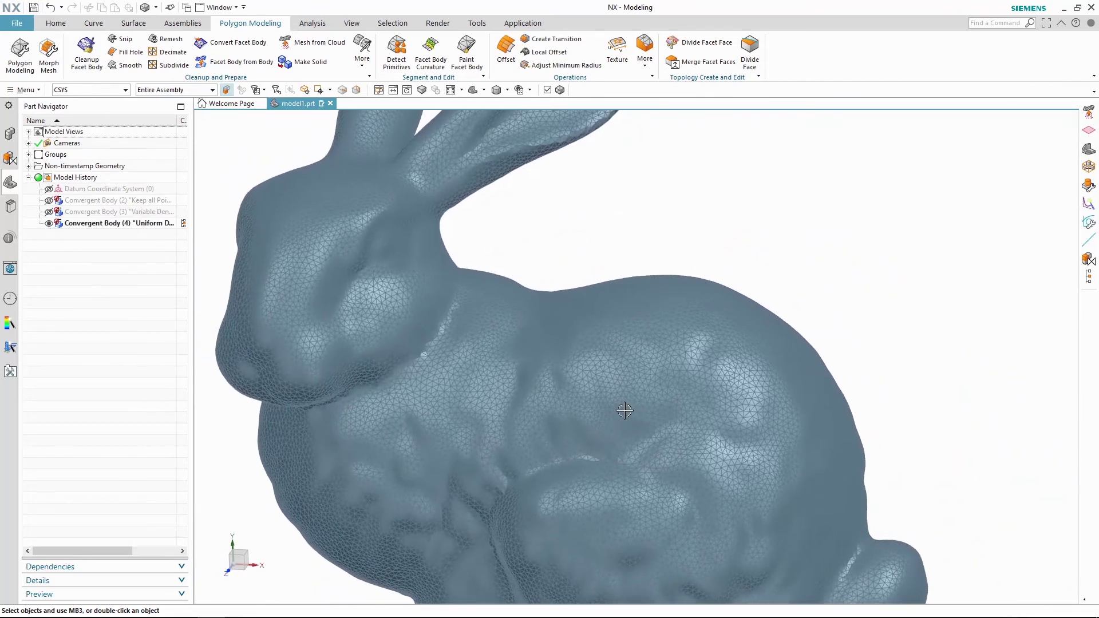
{"action": "scroll", "coordinate": [608, 358], "scroll_direction": "up", "scroll_amount": 2}
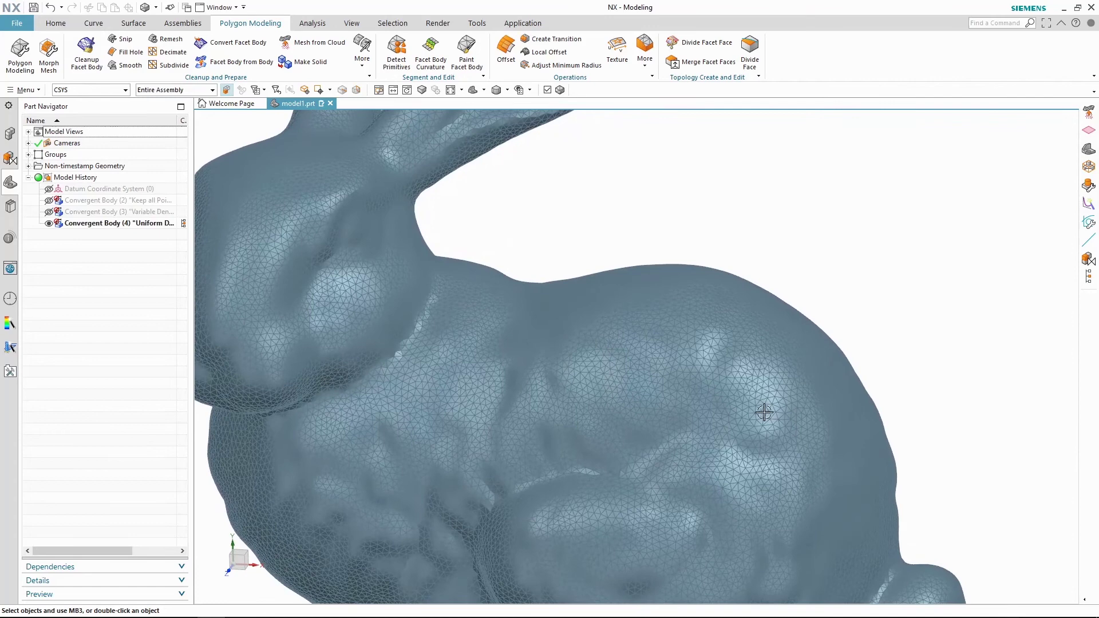
{"action": "left_click_drag", "start_coordinate": [620, 353], "coordinate": [706, 417]}
{"action": "left_click_drag", "start_coordinate": [411, 385], "coordinate": [476, 440]}
{"action": "scroll", "coordinate": [458, 442], "scroll_direction": "down", "scroll_amount": 4}
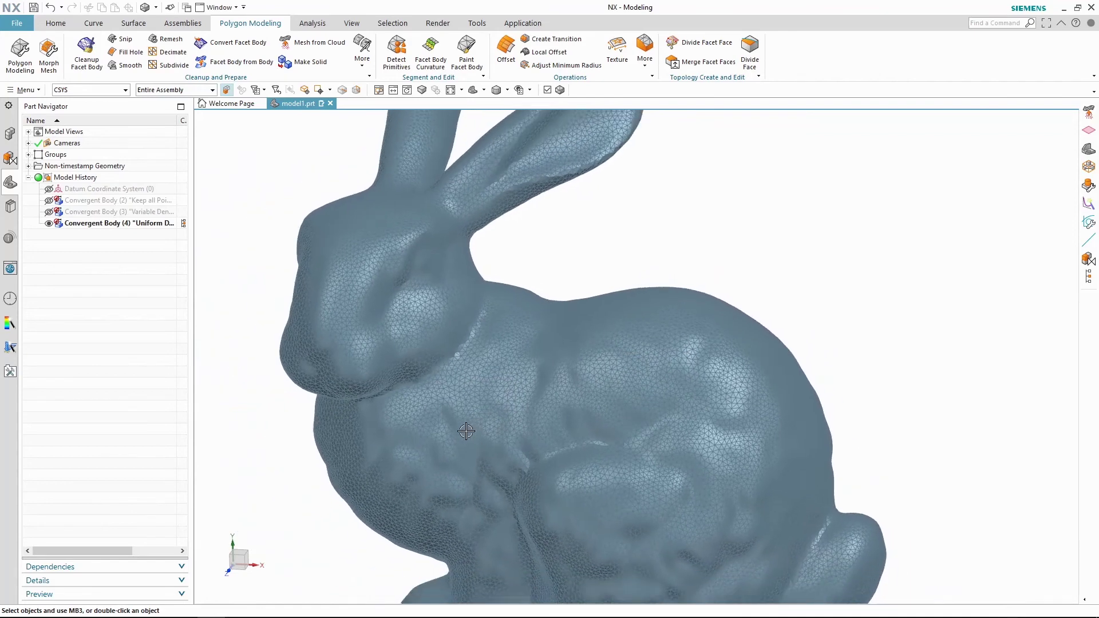
{"action": "scroll", "coordinate": [466, 431], "scroll_direction": "down", "scroll_amount": 4}
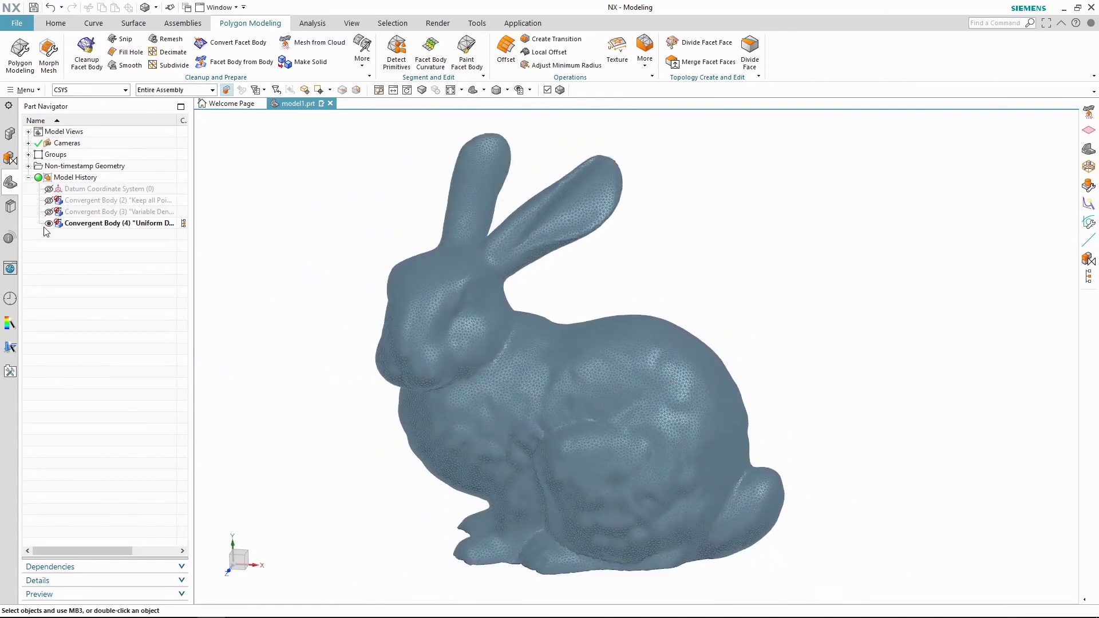
Hide the bunny and mesh Point_Cloud_Venus_x4_reduced.dat with Mesh from Cloud in Variable Density mode
{"action": "left_click", "coordinate": [48, 223]}
{"action": "left_click", "coordinate": [314, 42]}
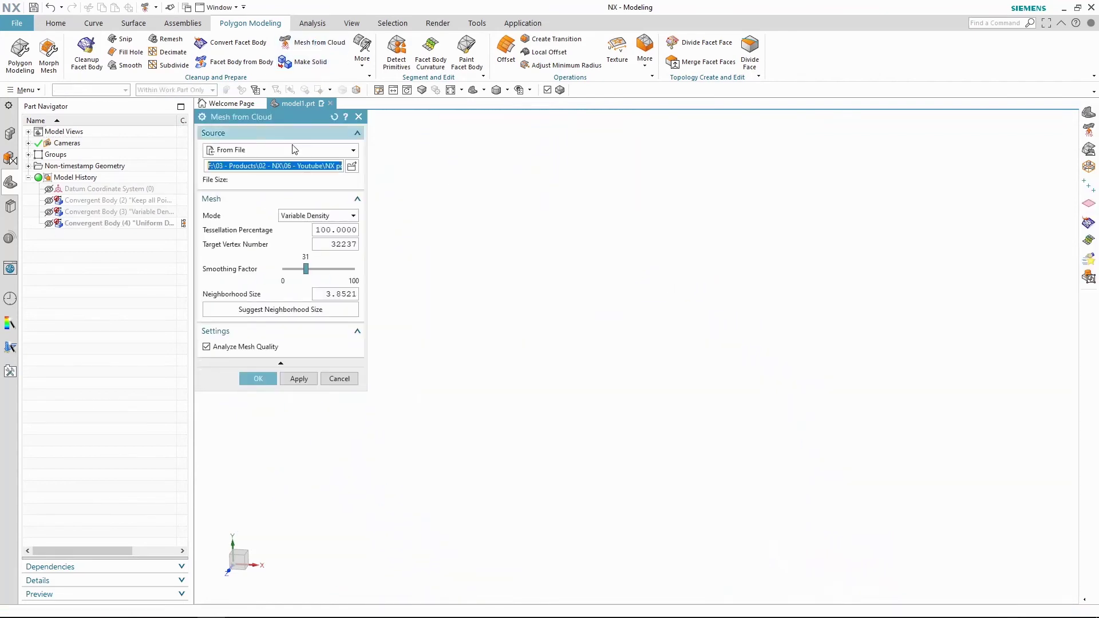
{"action": "left_click", "coordinate": [351, 166]}
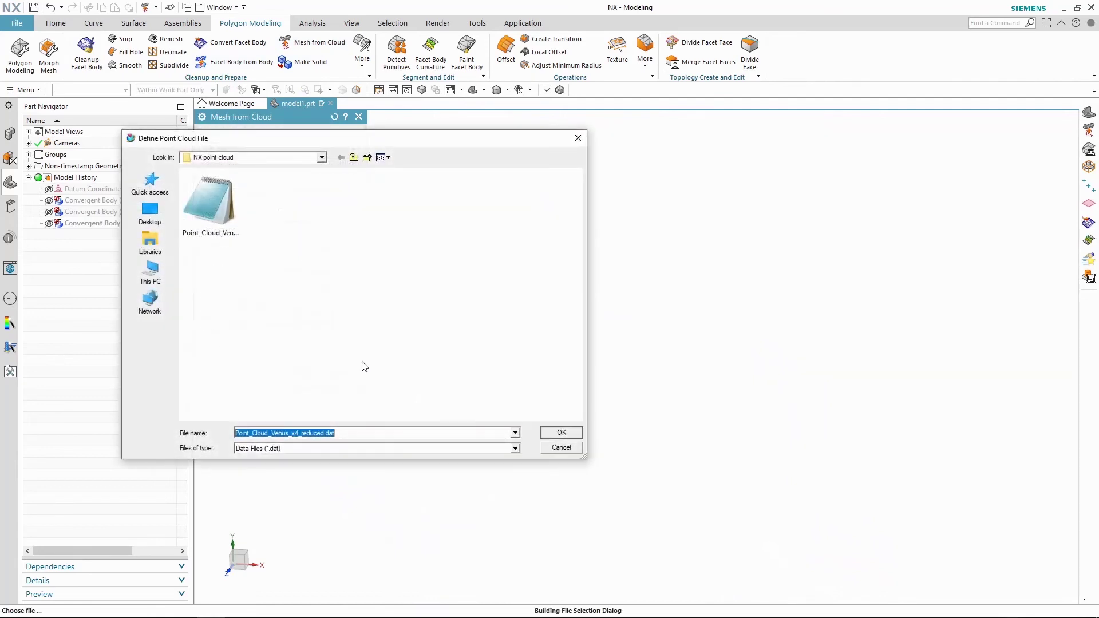
{"action": "left_click", "coordinate": [231, 240]}
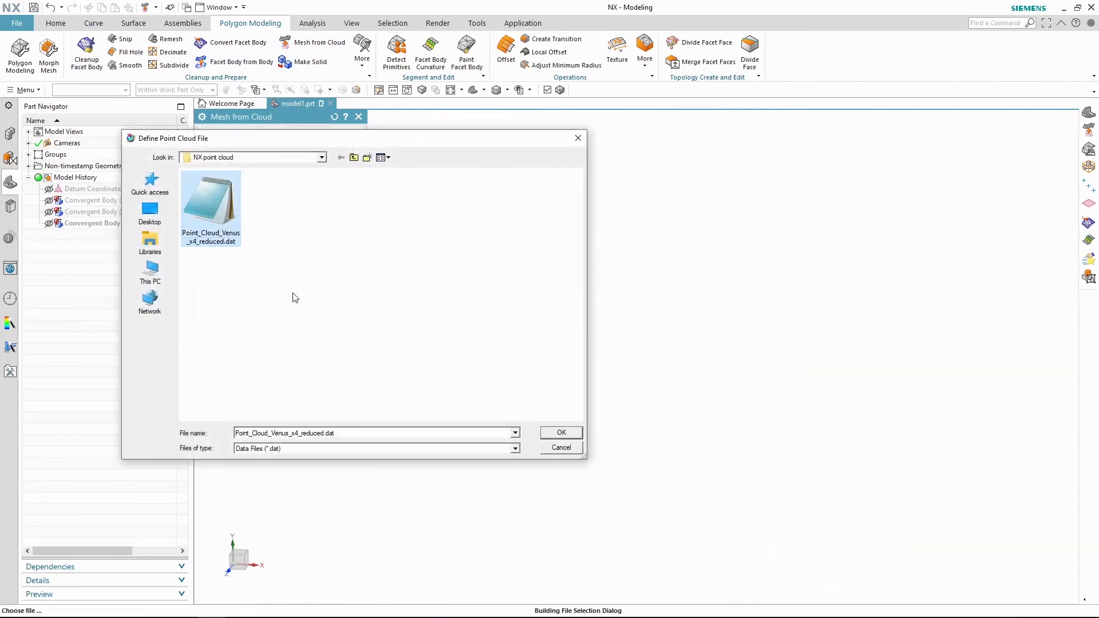
{"action": "left_click", "coordinate": [563, 433]}
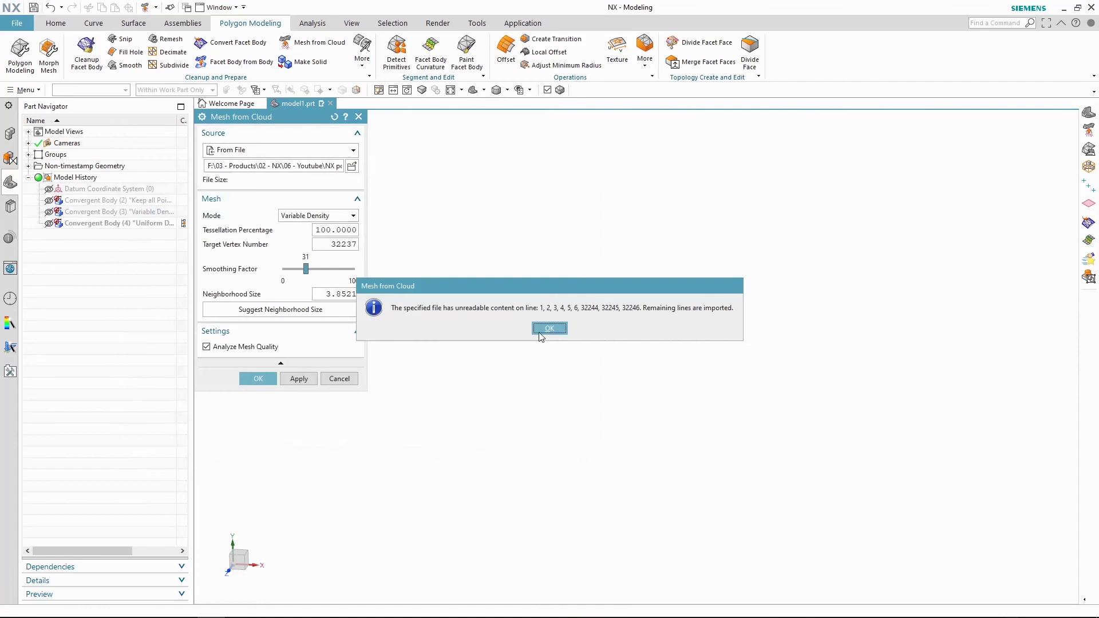
{"action": "left_click", "coordinate": [541, 330]}
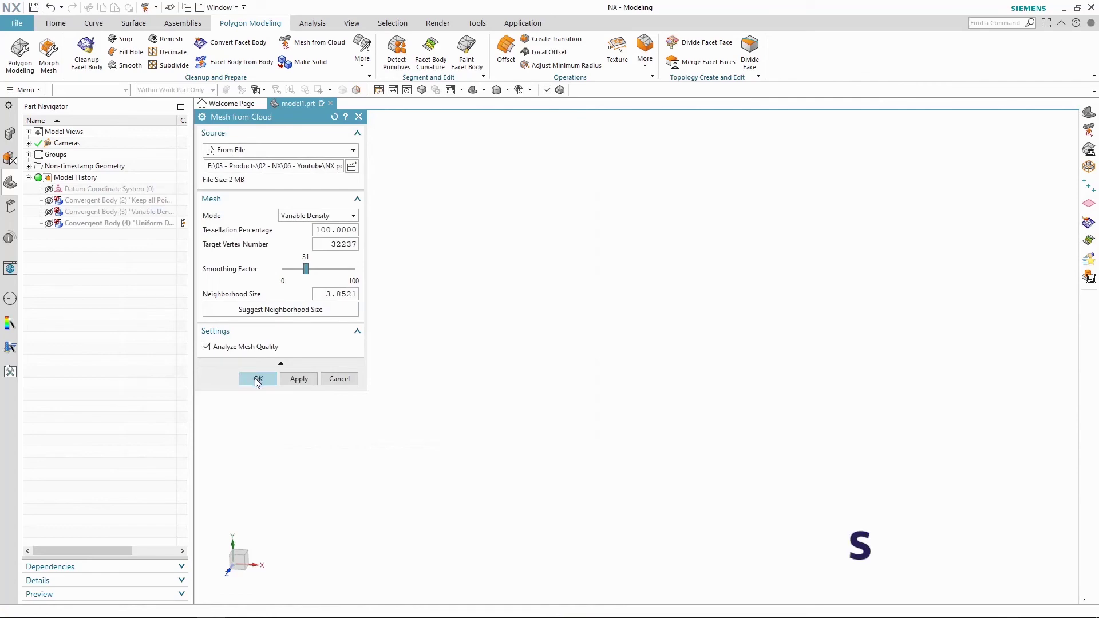
{"action": "left_click", "coordinate": [257, 380]}
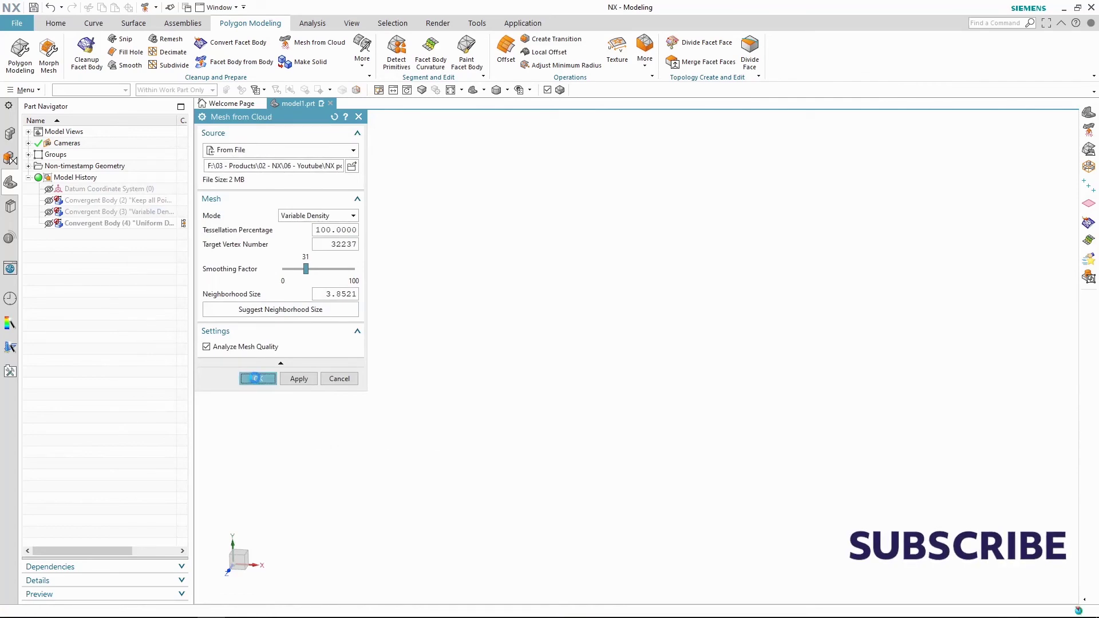
Fit and orbit the view to show Venus heads Convergent Bodies (5)–(8), briefly selecting Body (8)
{"action": "left_click", "coordinate": [549, 328]}
{"action": "left_click", "coordinate": [474, 91]}
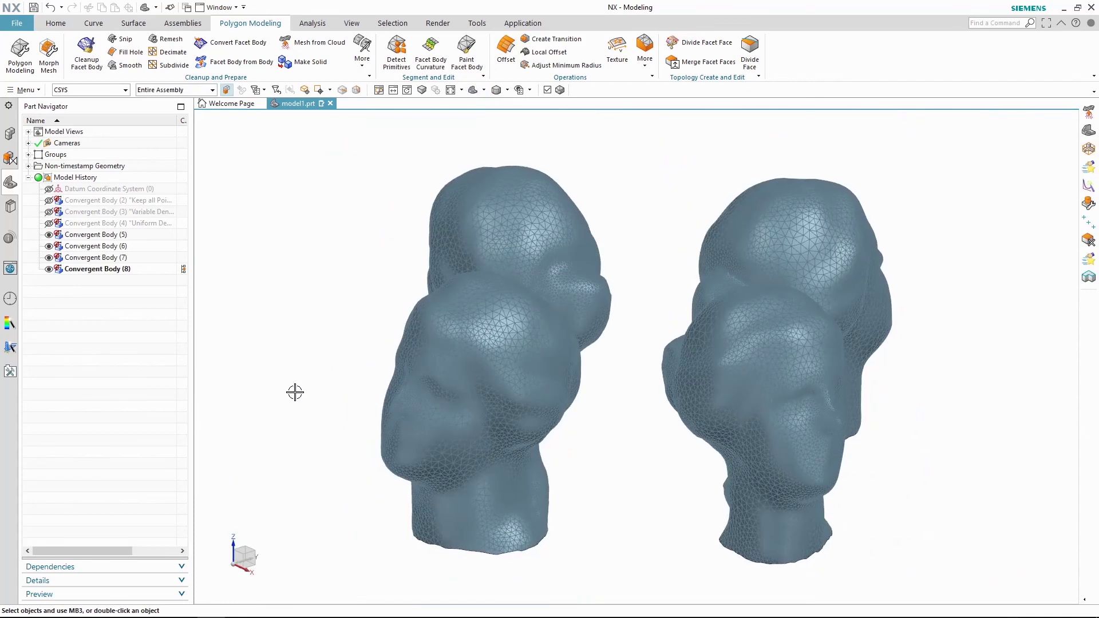
{"action": "key", "text": "End"}
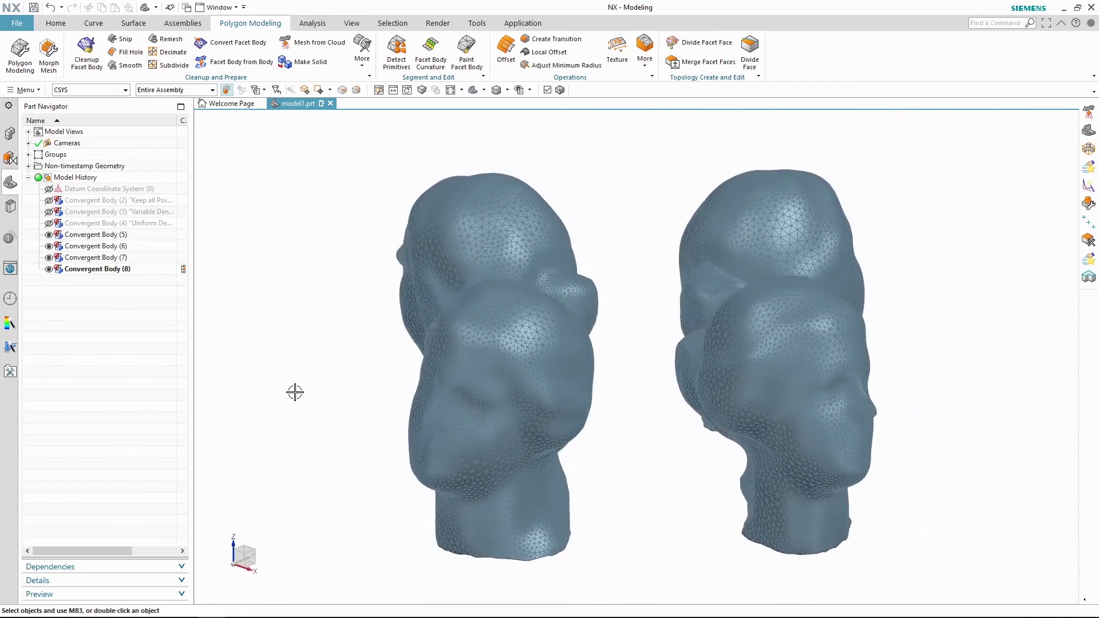
{"action": "middle_click_drag", "start_coordinate": [294, 391], "coordinate": [240, 412]}
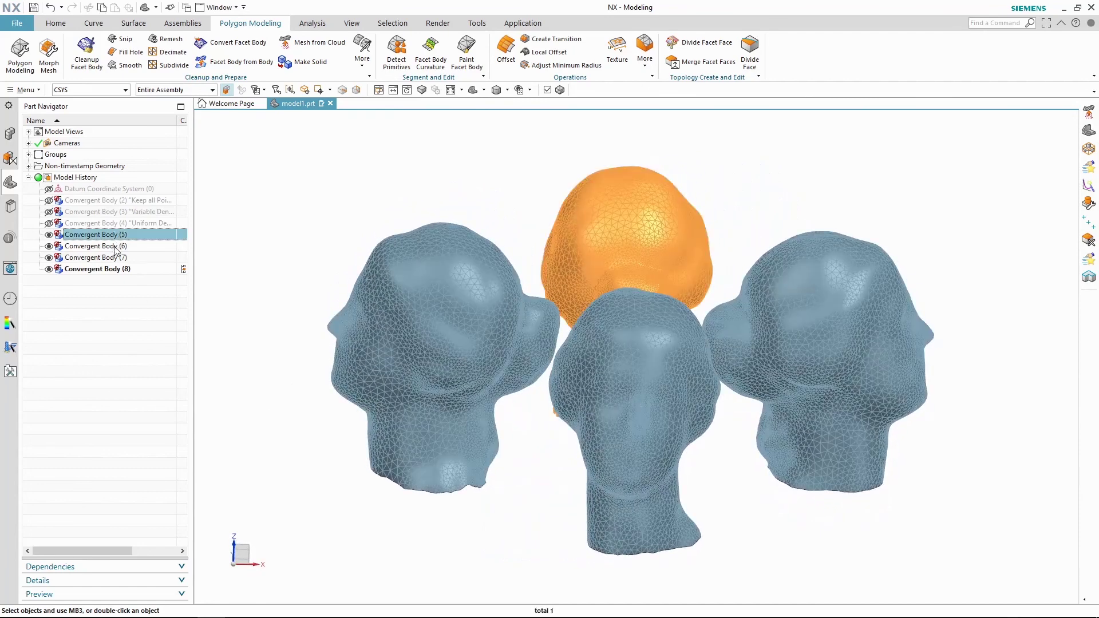
{"action": "left_click", "coordinate": [110, 270]}
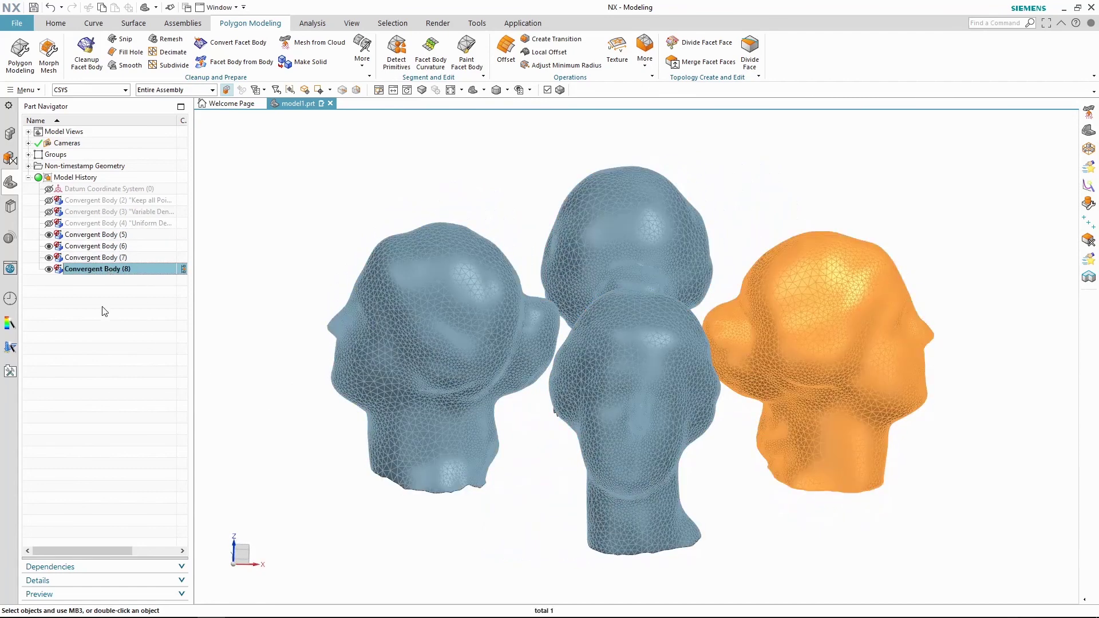
{"action": "left_click", "coordinate": [104, 312]}
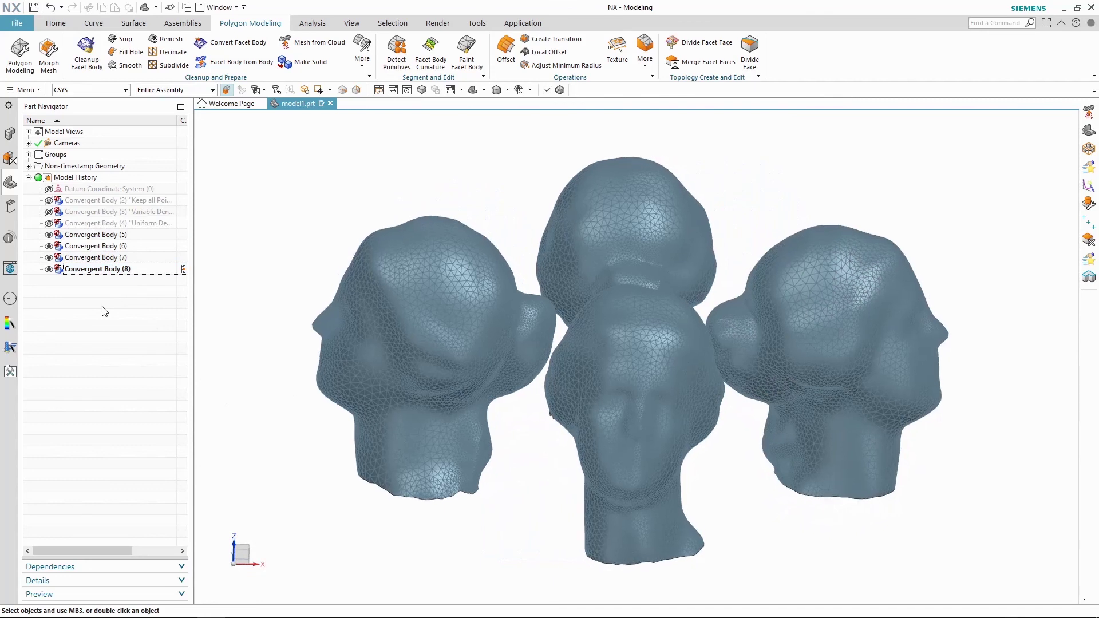